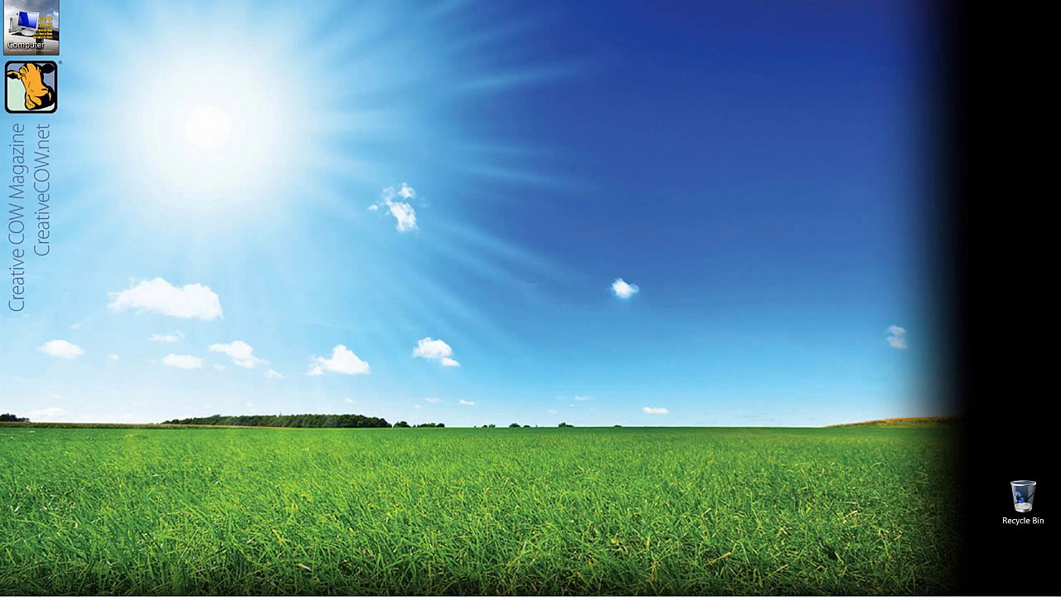
Switch to Avid Symphony and show the project Format settings: 1080i/59.94, YCbCr 709, 1920x1080 raster.
key("alt+Tab")
key("alt+Tab")
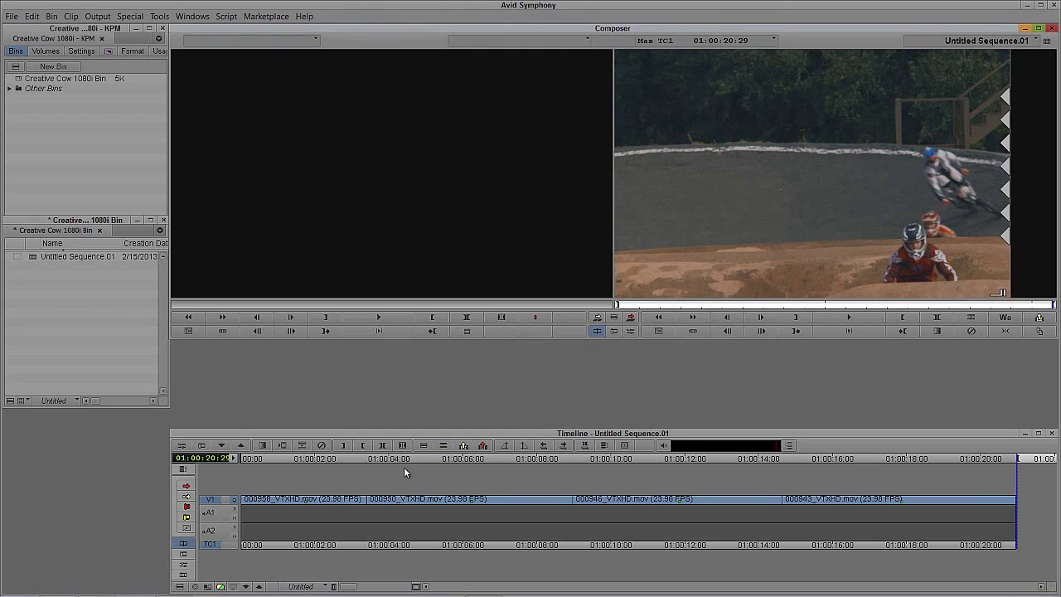
left_click(133, 51)
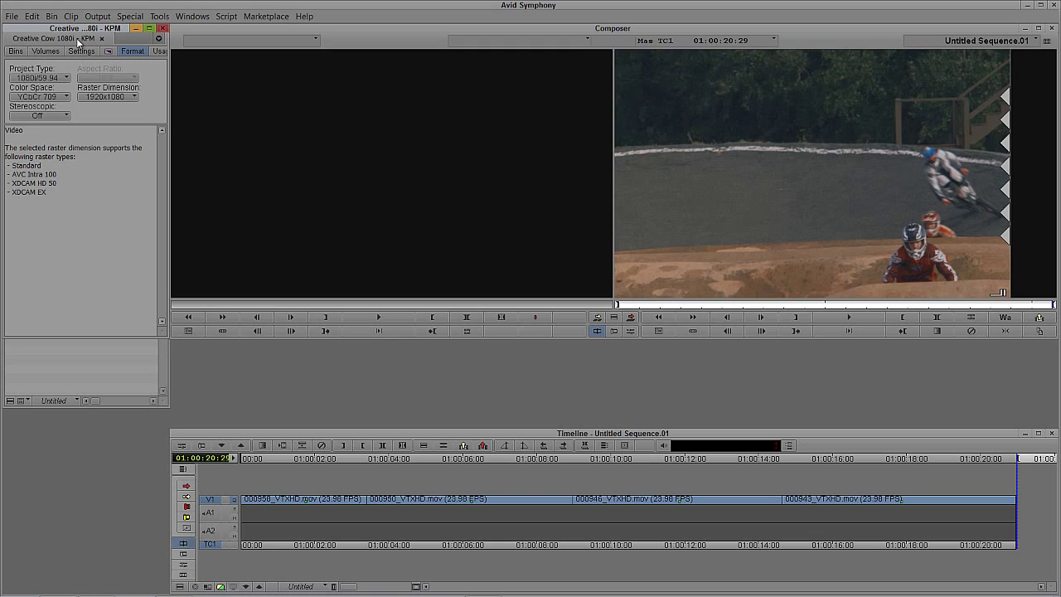
Delete the empty A1 and A2 audio tracks from the sequence, keeping V1.
left_click(693, 205)
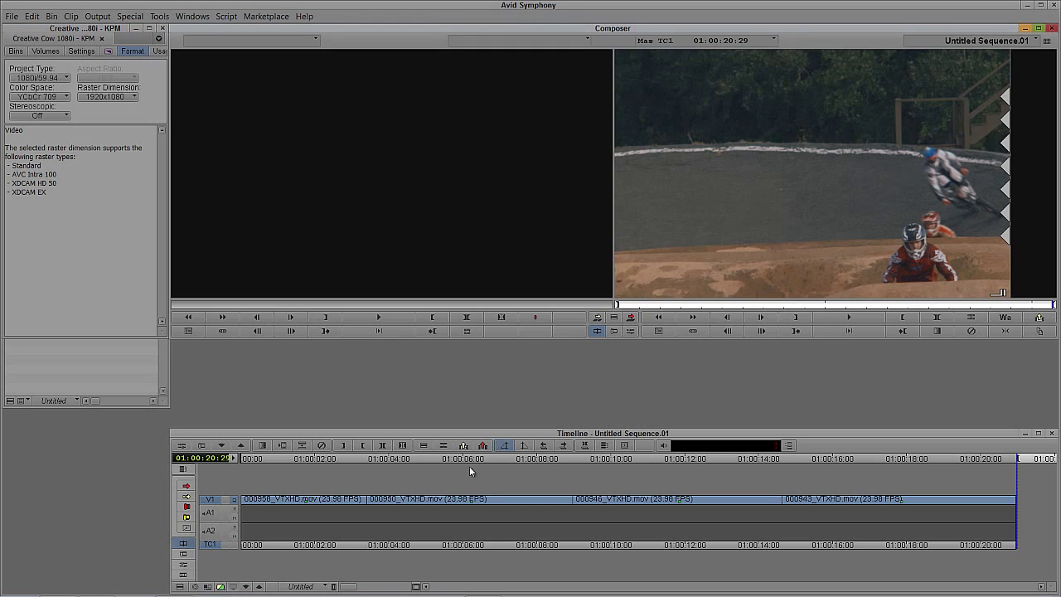
left_click_drag(462, 476, 1019, 497)
left_click_drag(210, 515, 209, 530)
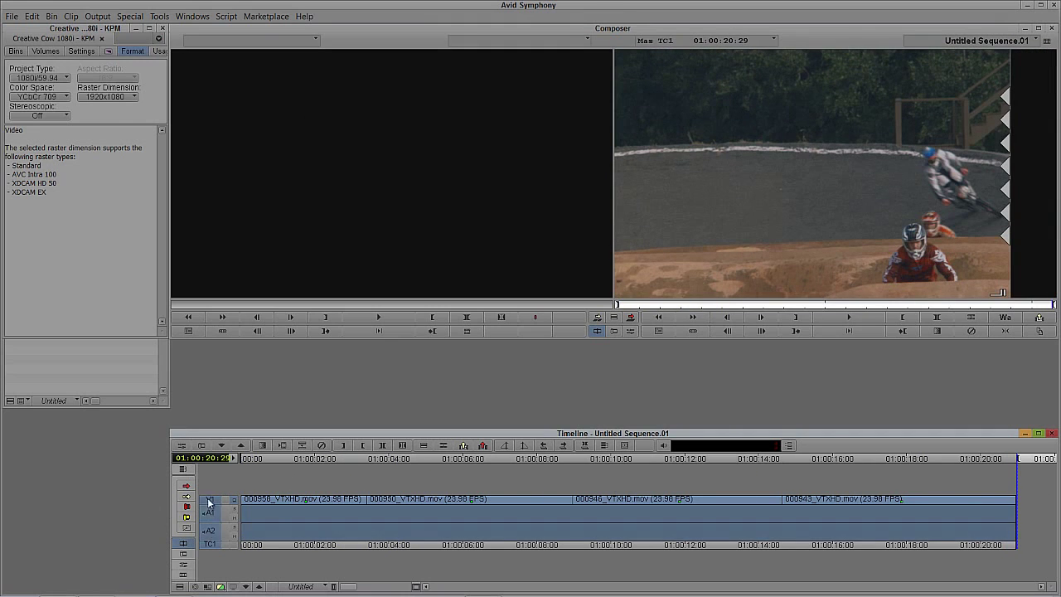
left_click(209, 499)
left_click(339, 512)
key("Delete")
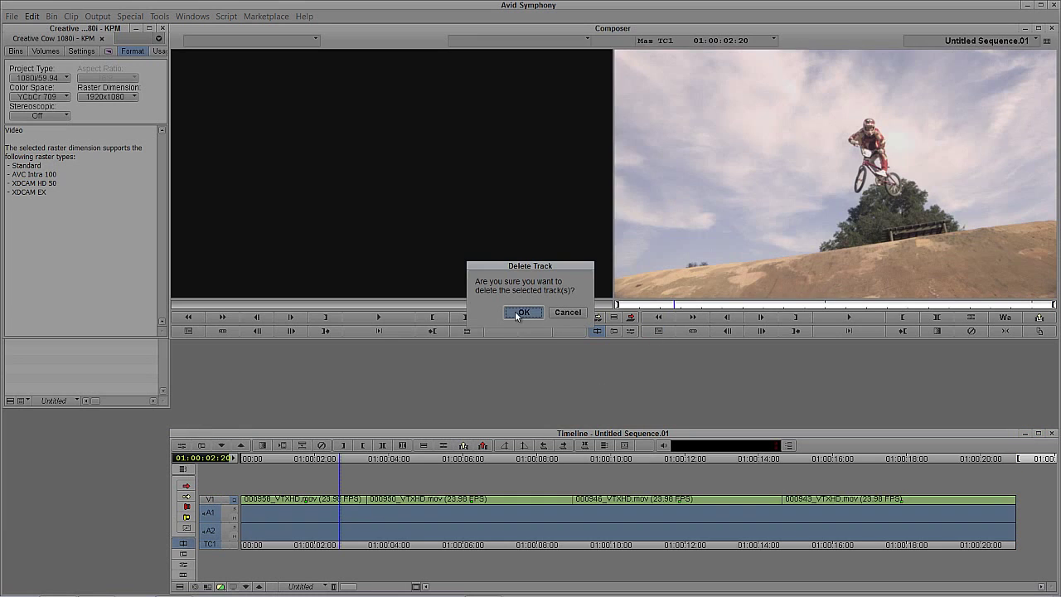
left_click(523, 313)
Export the sequence as Motocross 1080i.mov.
left_click(210, 520)
right_click(689, 141)
left_click(723, 280)
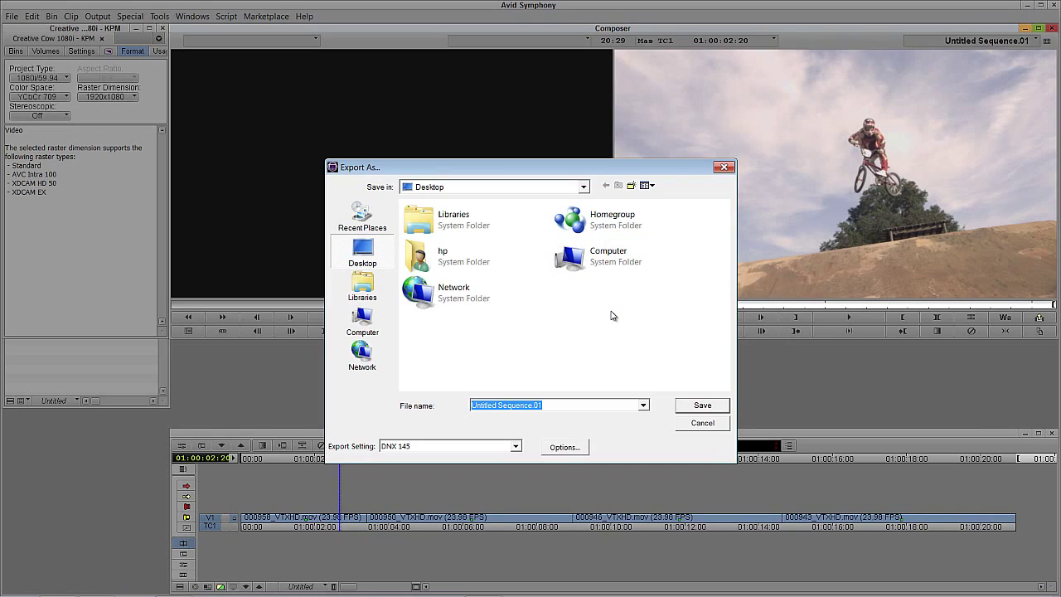
type("Mo")
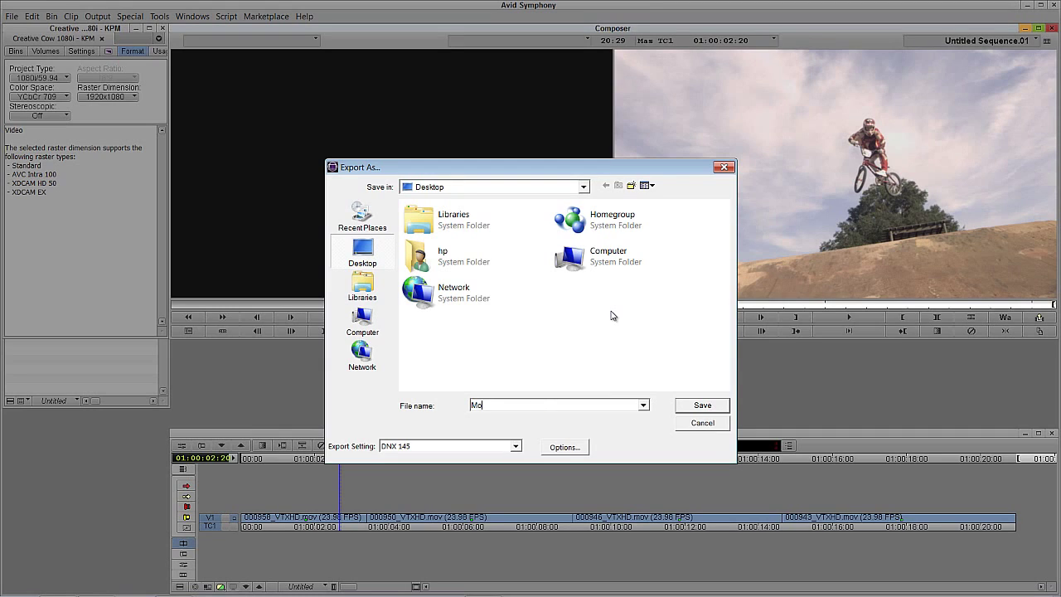
type("tocross 1080")
left_click(714, 406)
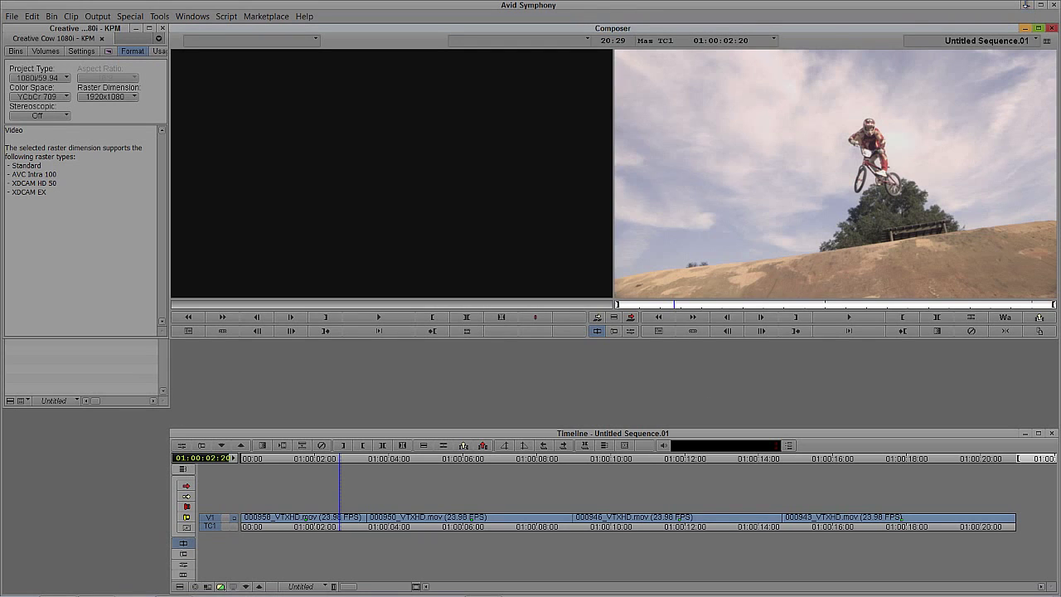
Switch to Firefox and open MediaInfo's Download page listing Windows, Mac and Linux releases.
left_click(1028, 6)
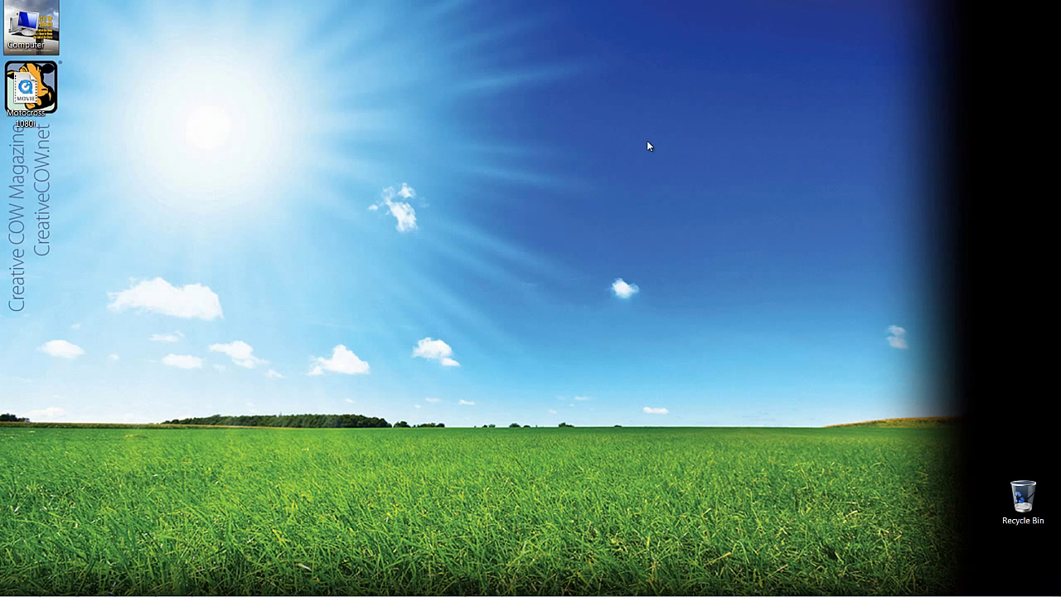
key("alt+Tab")
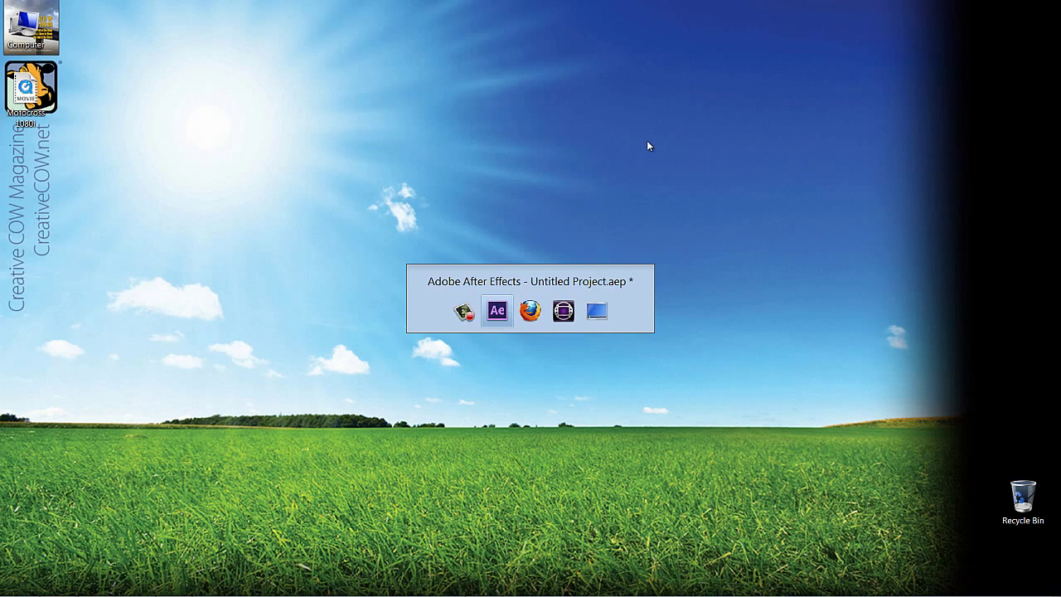
key("alt+Tab")
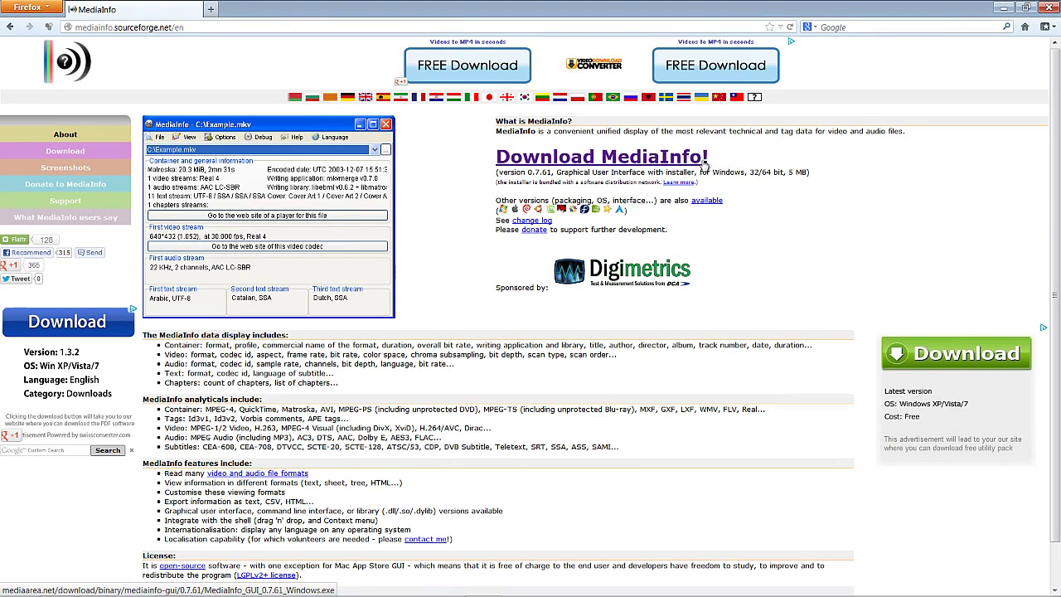
left_click(65, 150)
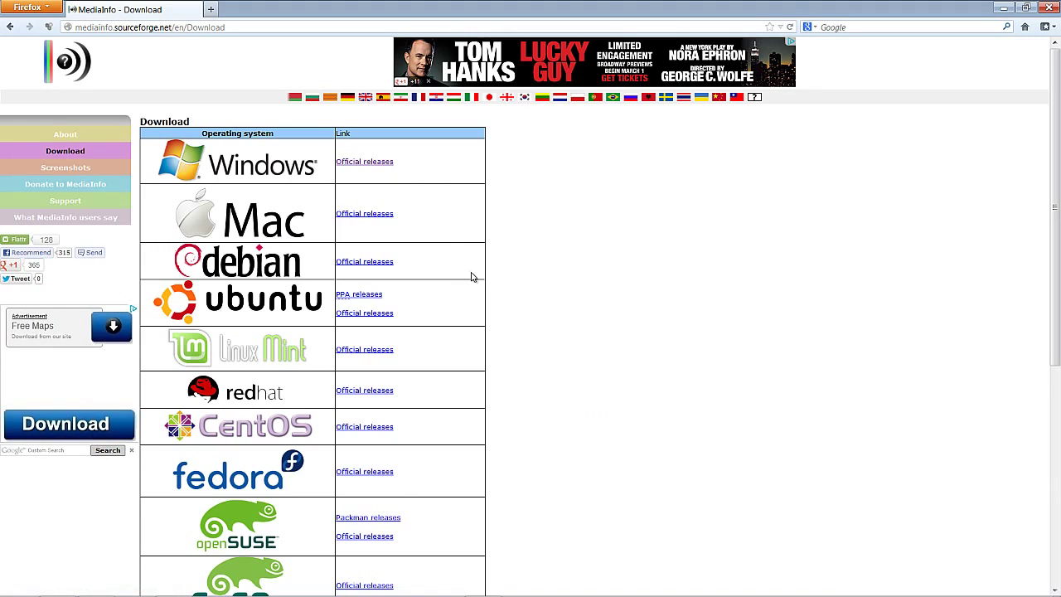
scroll(471, 276, "down", 8)
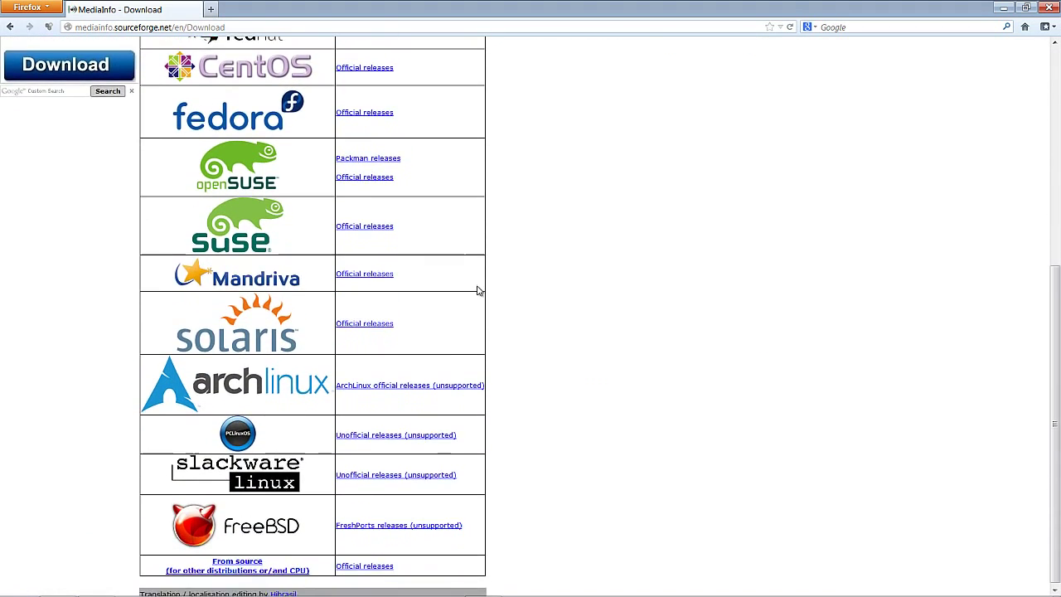
scroll(478, 290, "up", 10)
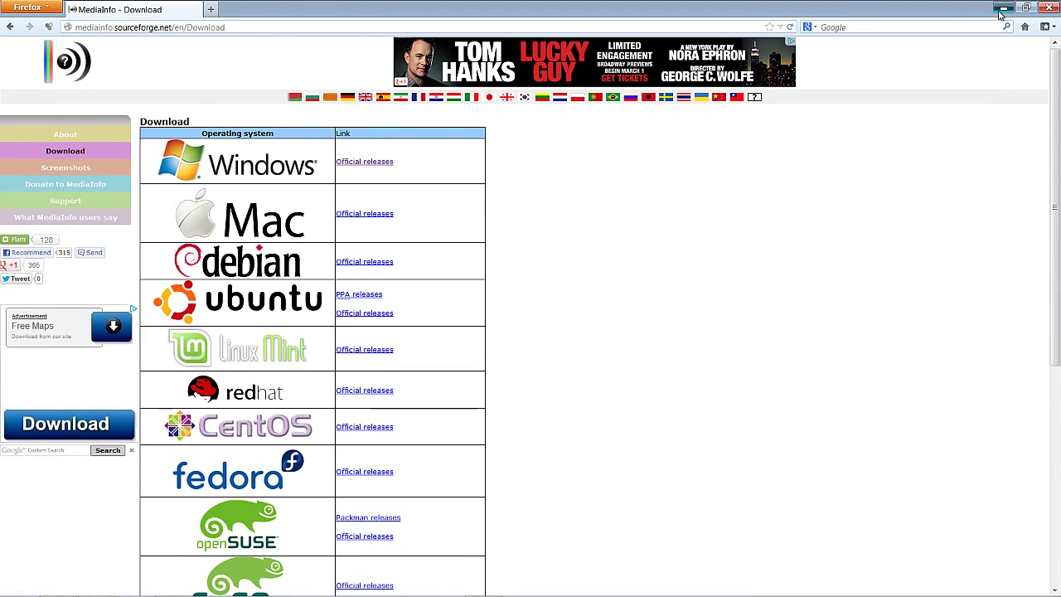
Open the desktop's Motocross 1080i.mov in MediaInfo, showing VC-3 (DNxHD) 145 Mbps, 1920*1080, 29.970 fps.
left_click(1001, 8)
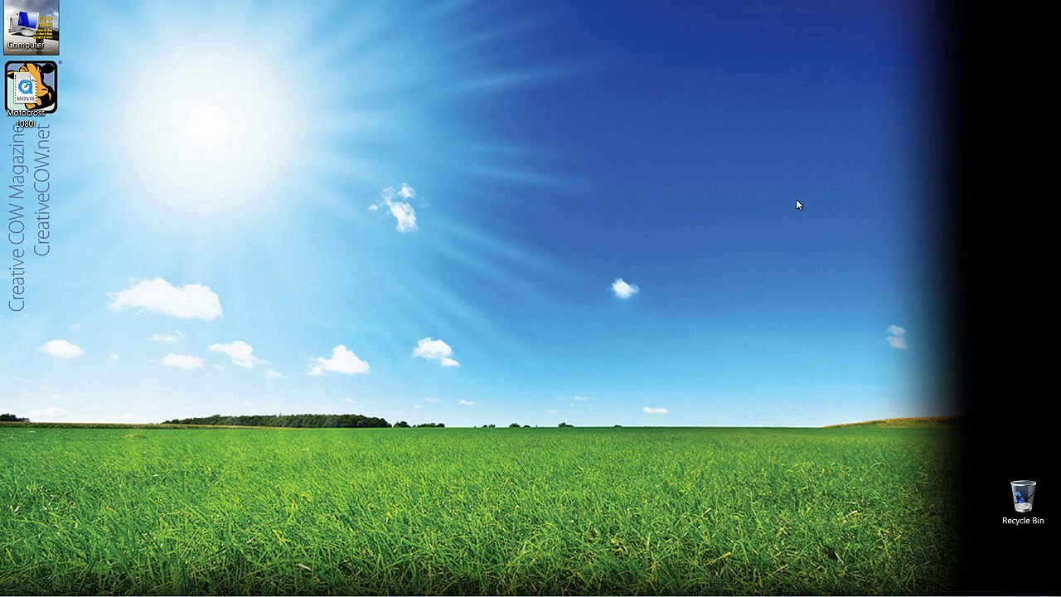
left_click_drag(37, 91, 306, 146)
mouse_move(339, 156)
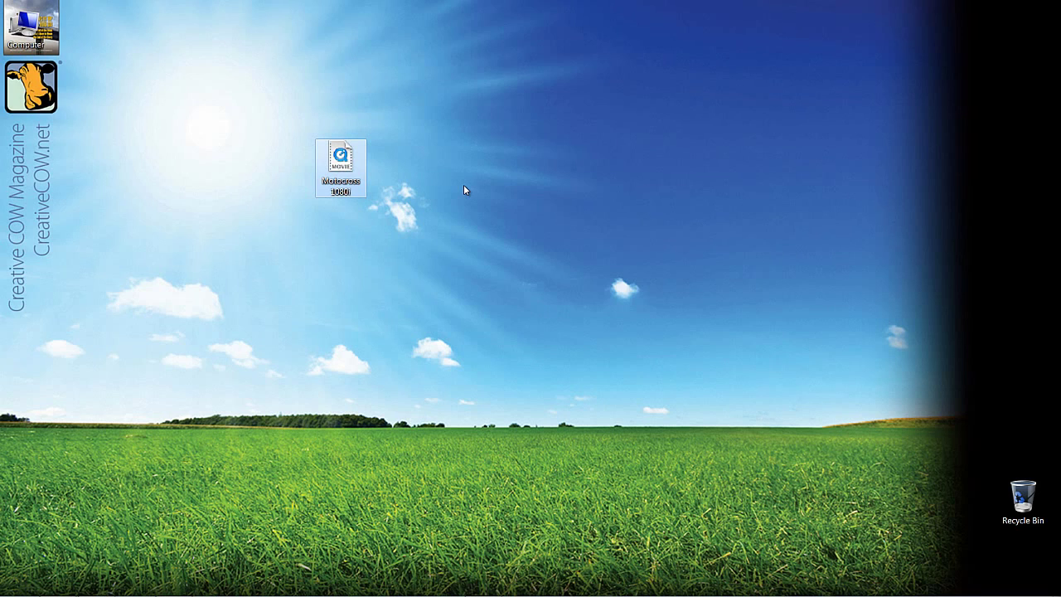
right_click(335, 154)
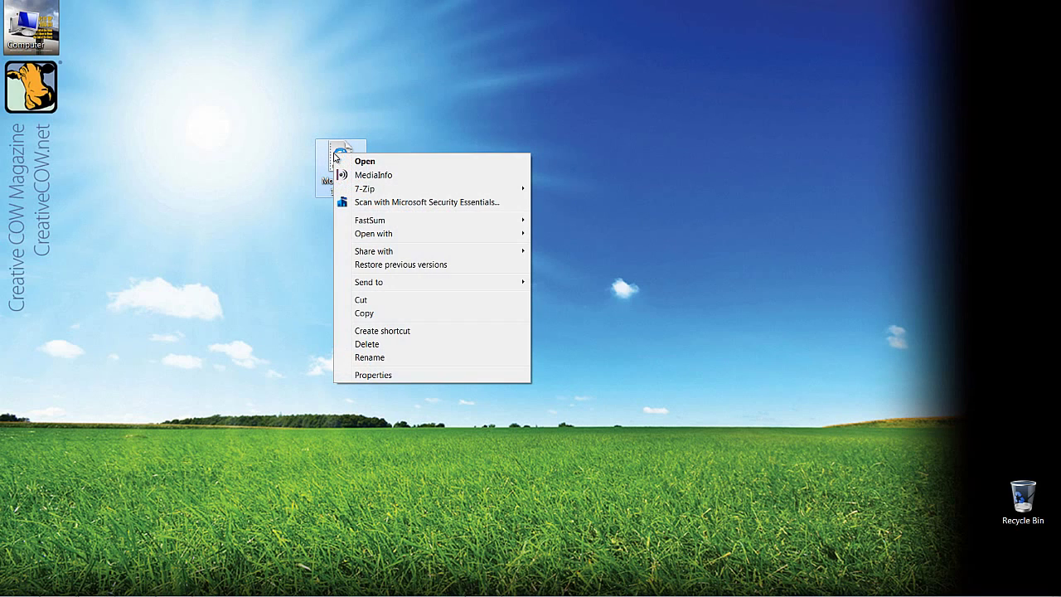
left_click(374, 175)
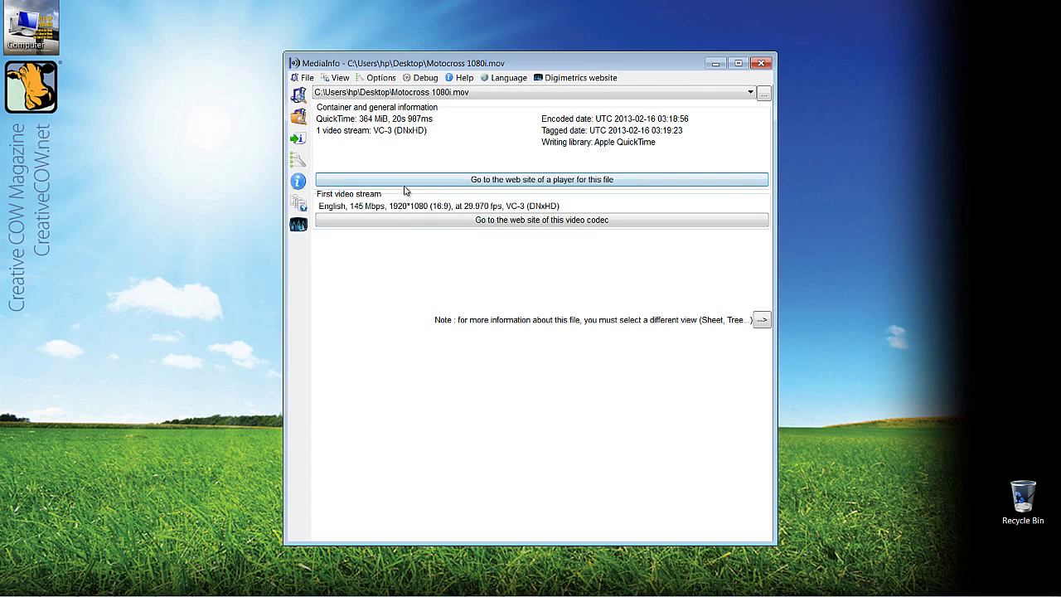
left_click(299, 203)
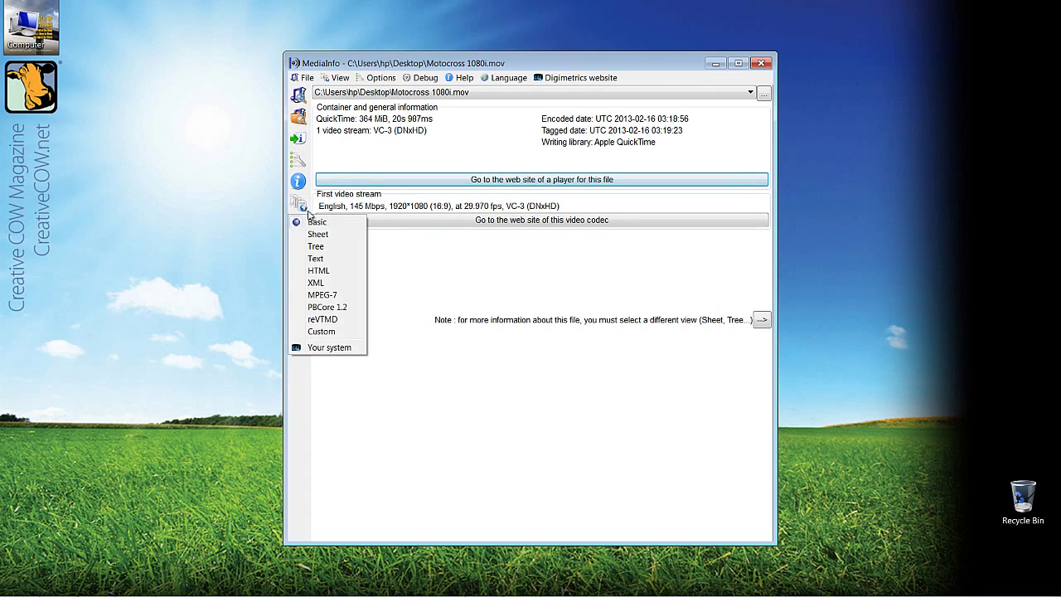
Switch MediaInfo to the full text report and enlarge its window.
left_click(321, 260)
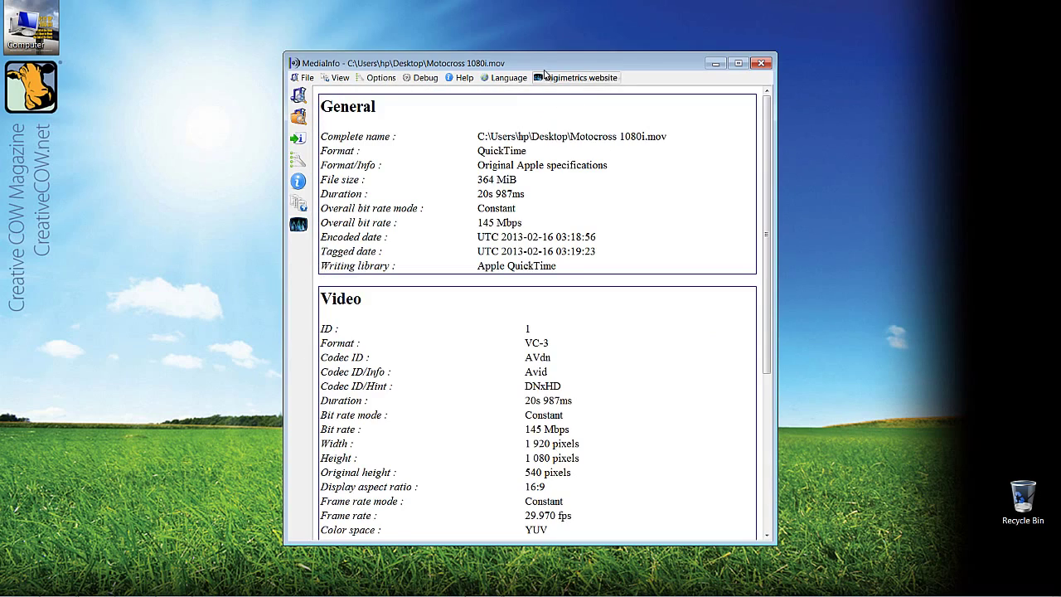
left_click_drag(543, 66, 421, 17)
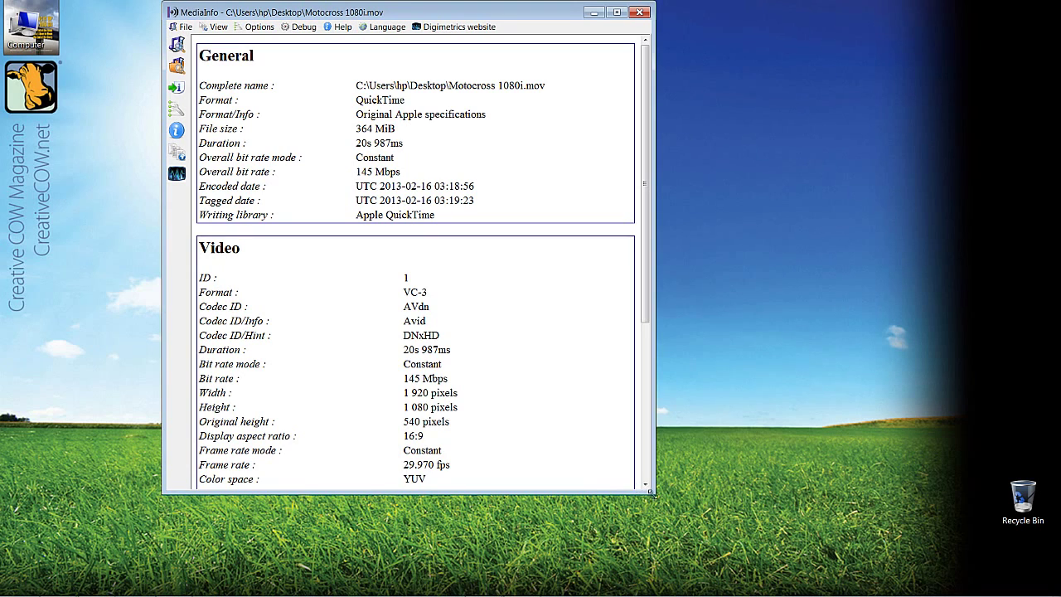
left_click_drag(656, 493, 776, 573)
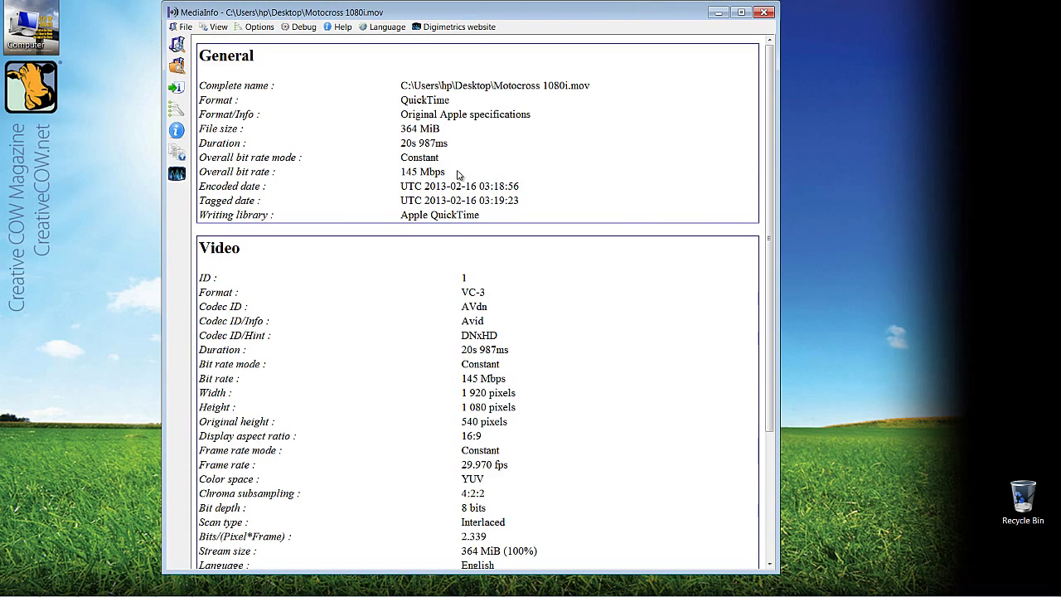
Highlight the 145 Mbps bit rate, DNxHD codec, 1920x1080 size, 29.970 fps and Interlaced scan, then close MediaInfo.
left_click_drag(461, 174, 402, 174)
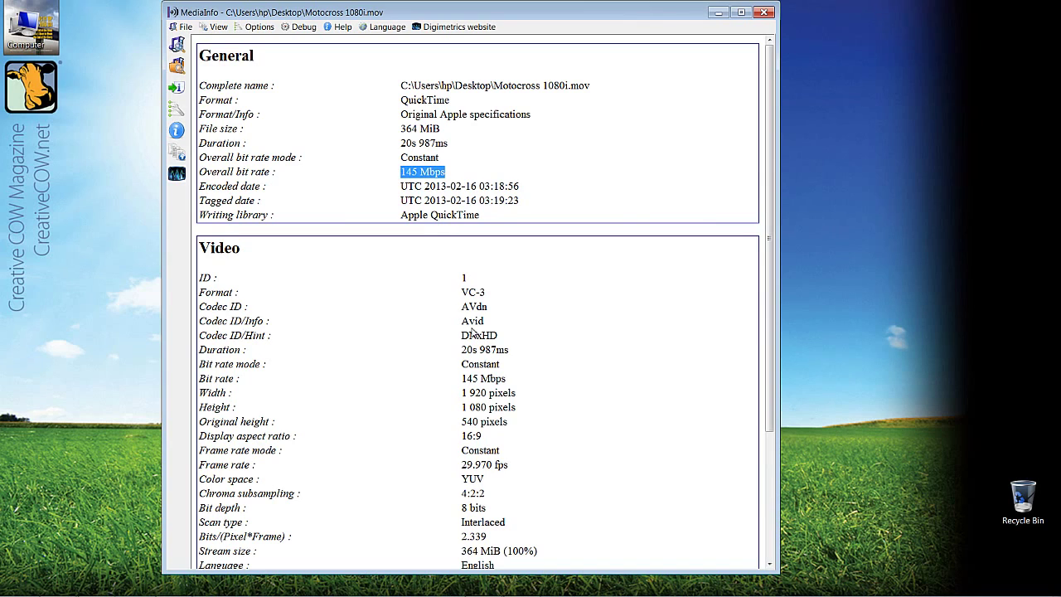
left_click_drag(500, 342, 460, 366)
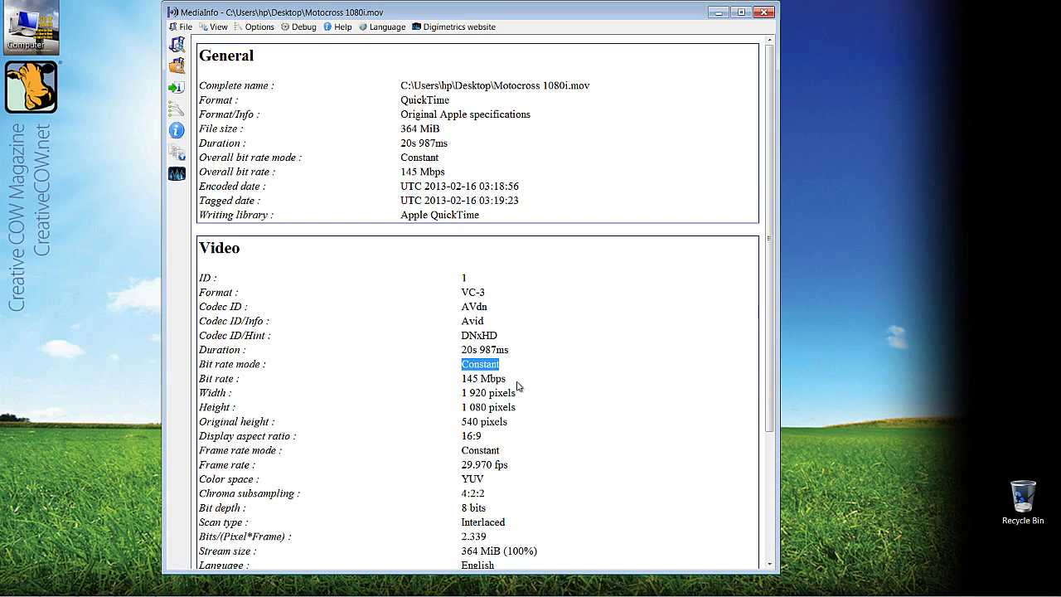
left_click(463, 397)
left_click_drag(461, 393, 494, 409)
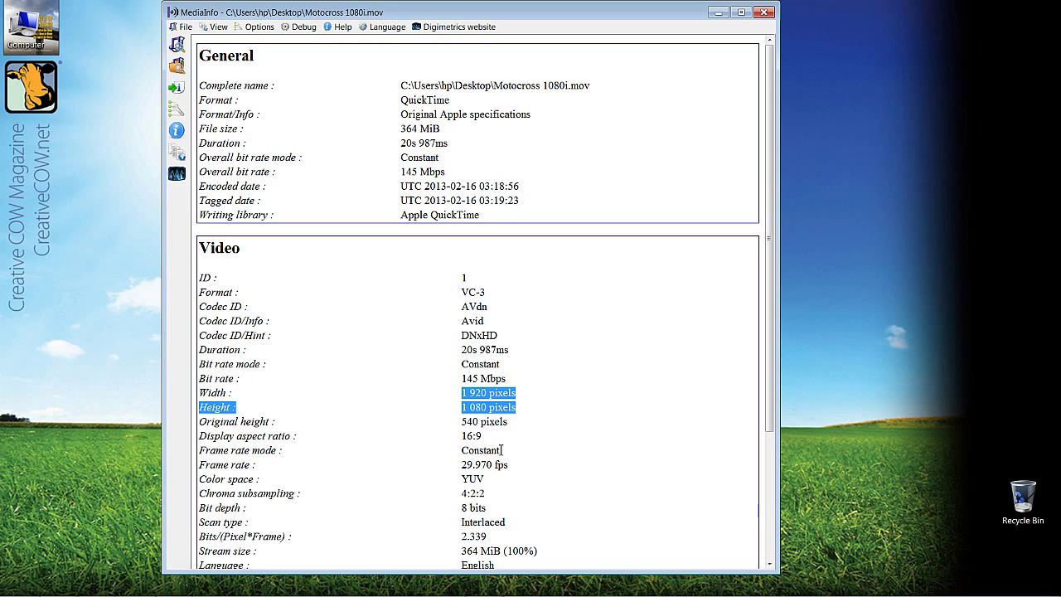
left_click_drag(514, 470, 464, 468)
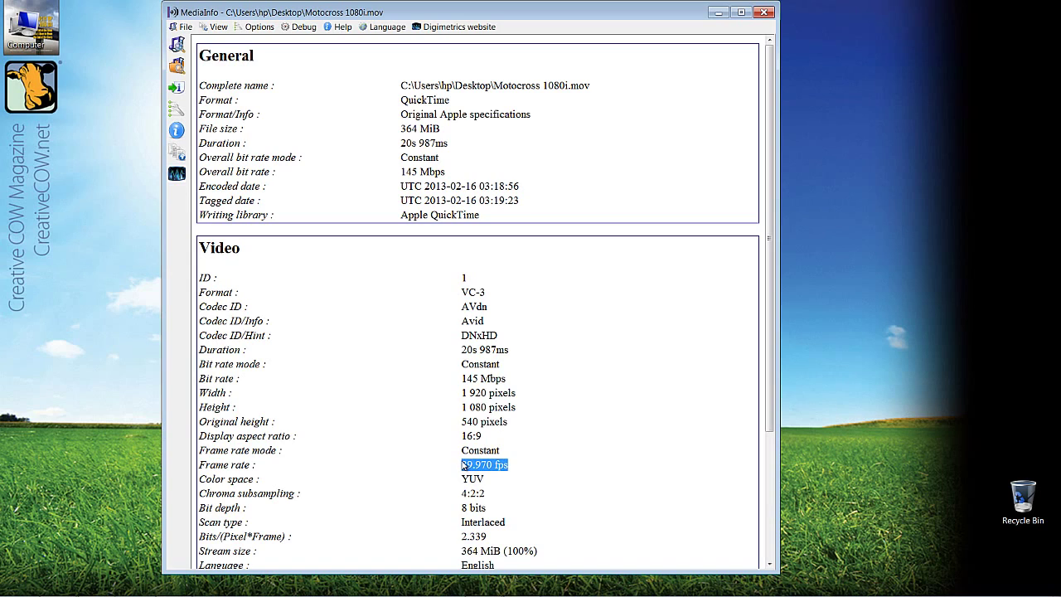
left_click_drag(507, 524, 461, 525)
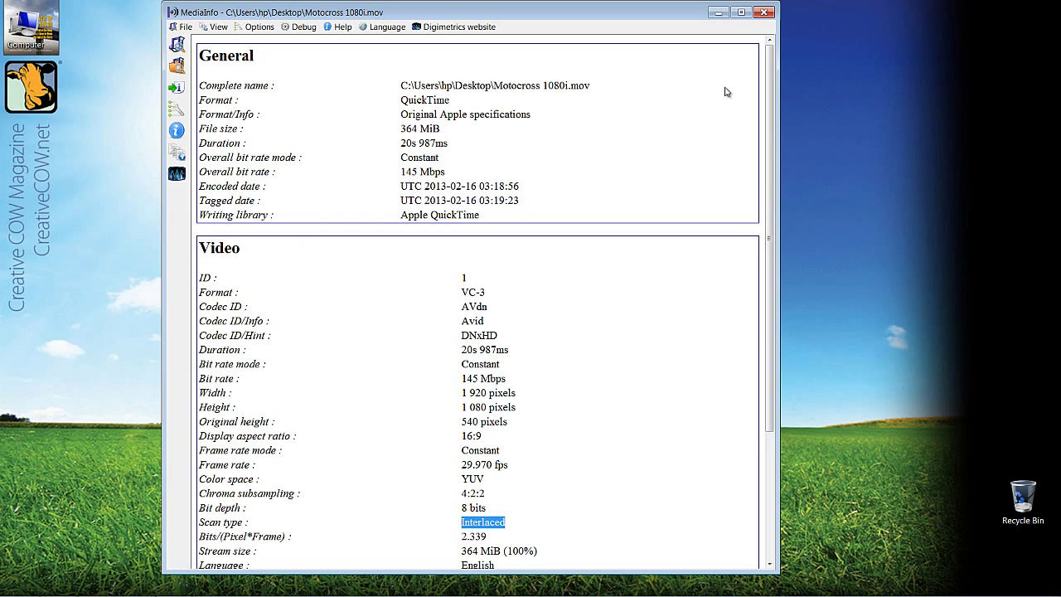
left_click(765, 13)
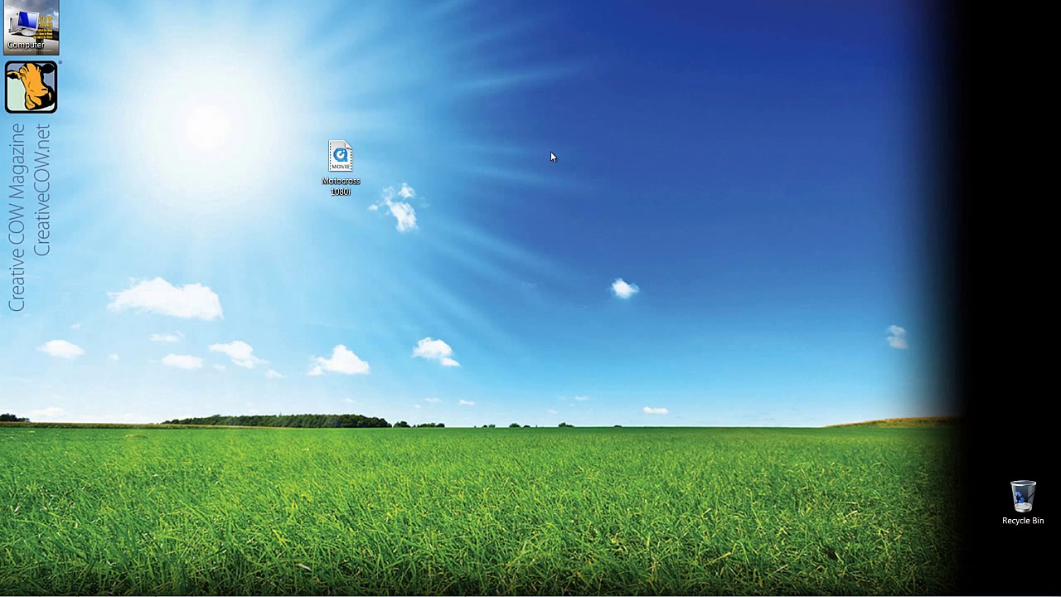
In After Effects, import Motocross 1080i.mov into the project via Import > File.
key("alt+Tab")
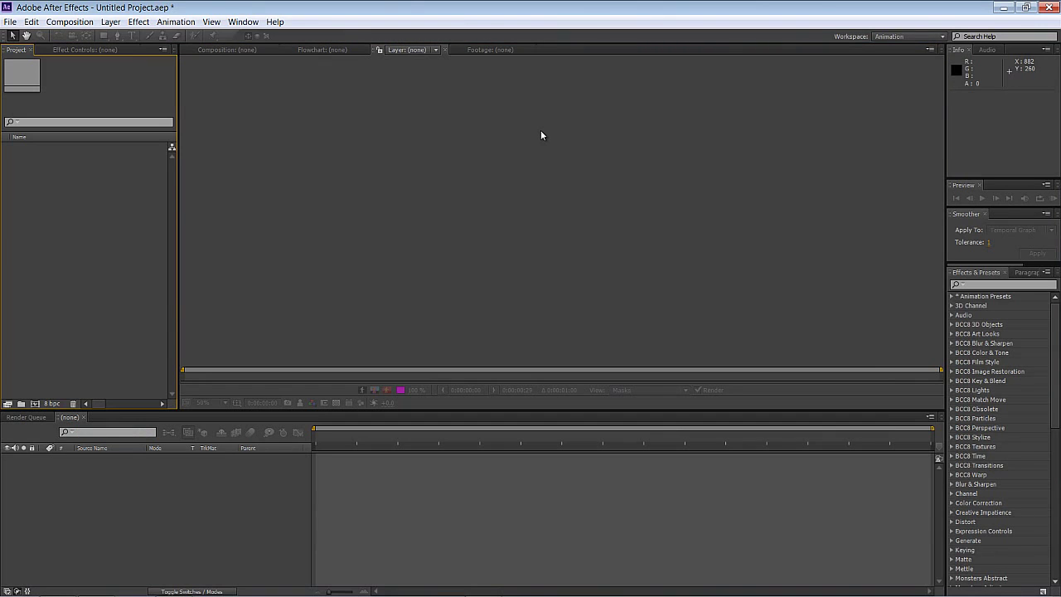
right_click(79, 199)
mouse_move(108, 251)
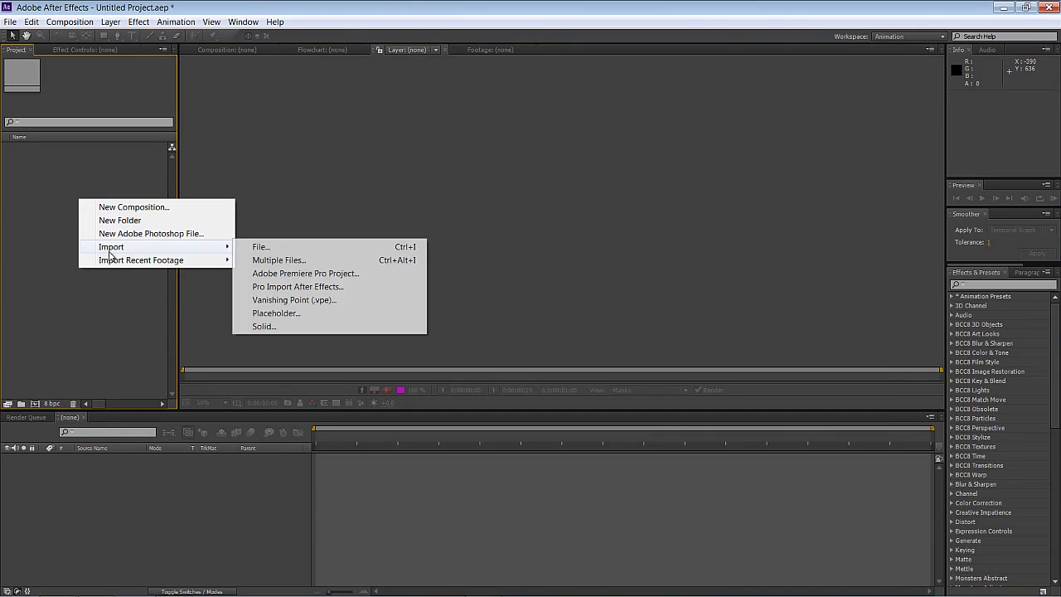
left_click(245, 248)
left_click(284, 169)
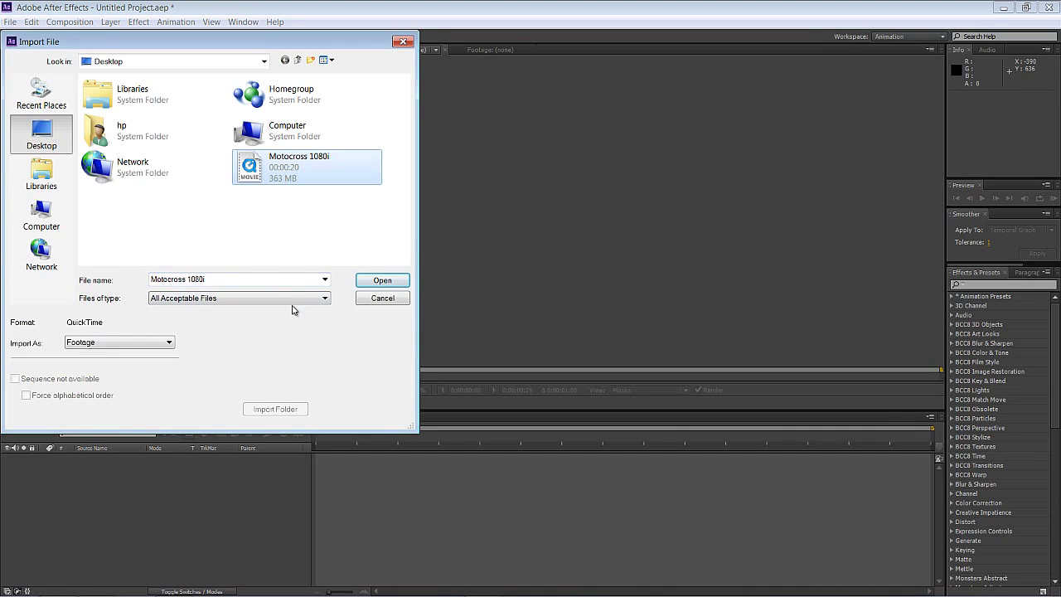
left_click(378, 282)
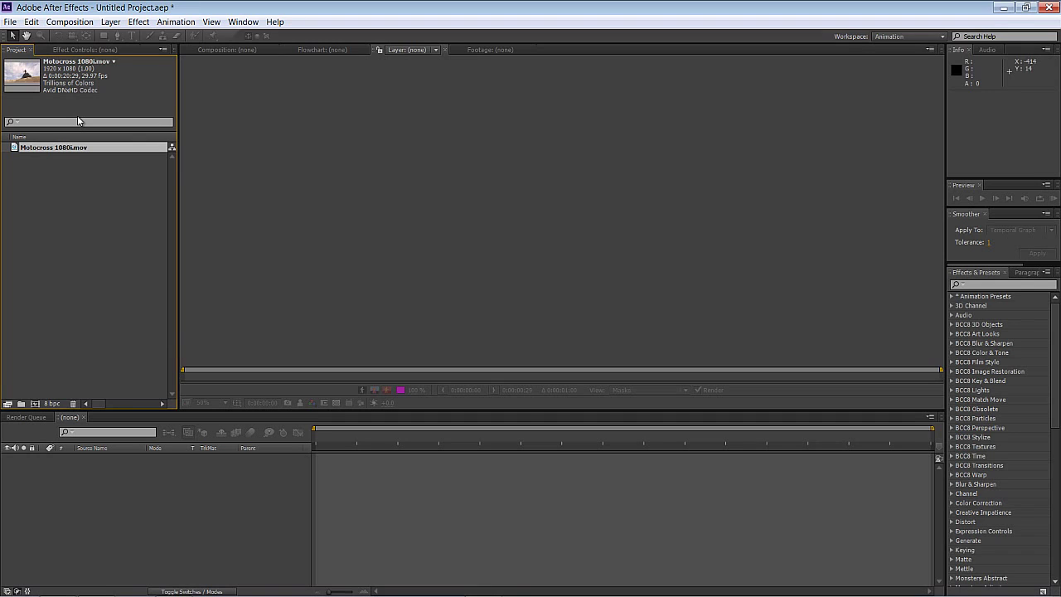
Set the Motocross footage's Interpret Footage Separate Fields option to Upper Field First.
right_click(61, 148)
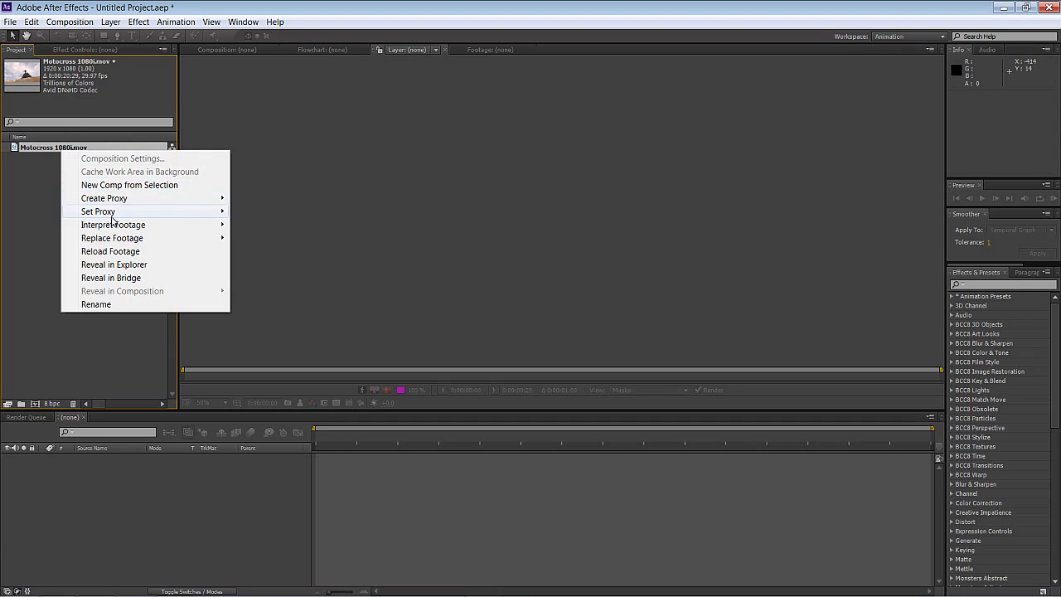
mouse_move(114, 226)
left_click(258, 224)
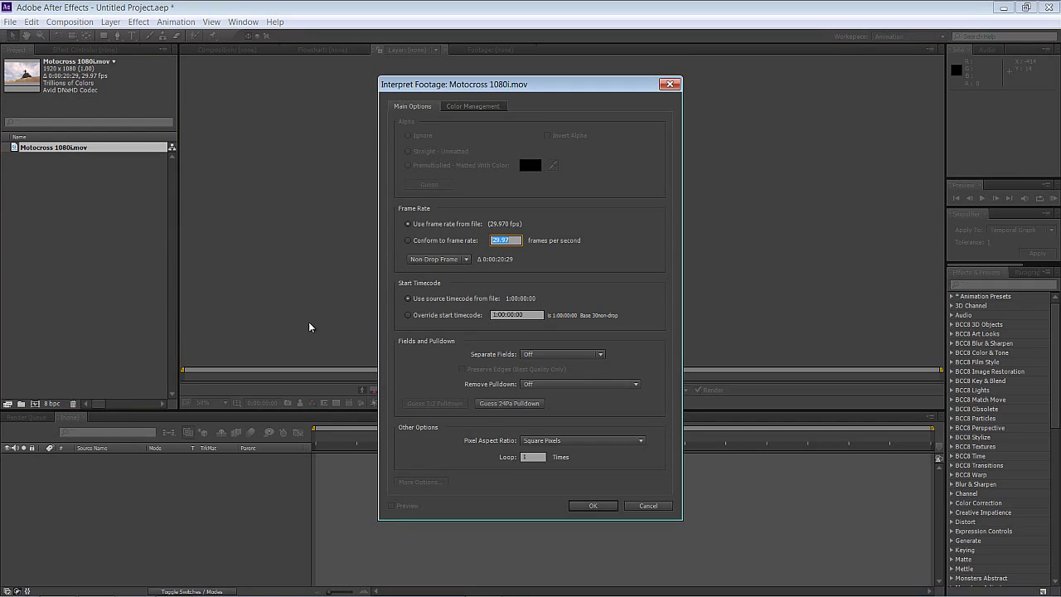
left_click(539, 357)
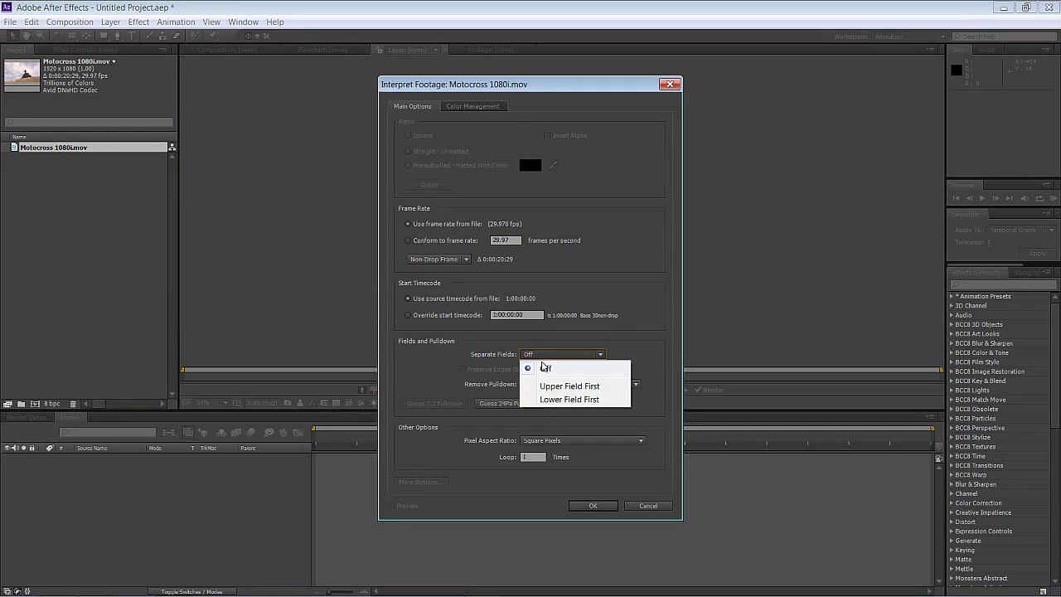
left_click(548, 386)
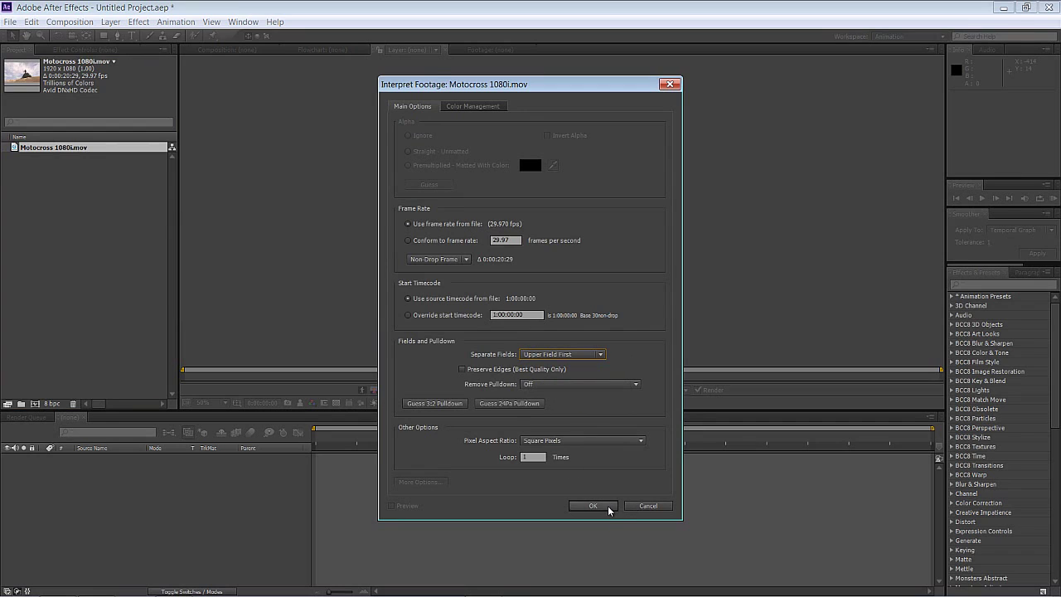
left_click(606, 507)
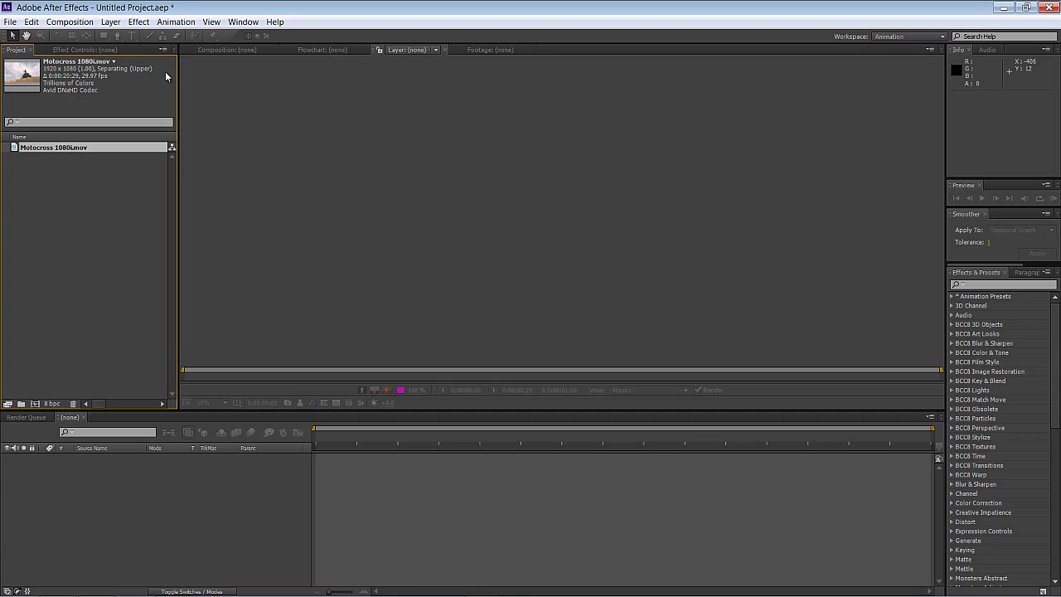
Apply Guess 3:2 Pulldown in Interpret Footage so Motocross runs at 23.976 fps (WWSSW).
right_click(51, 148)
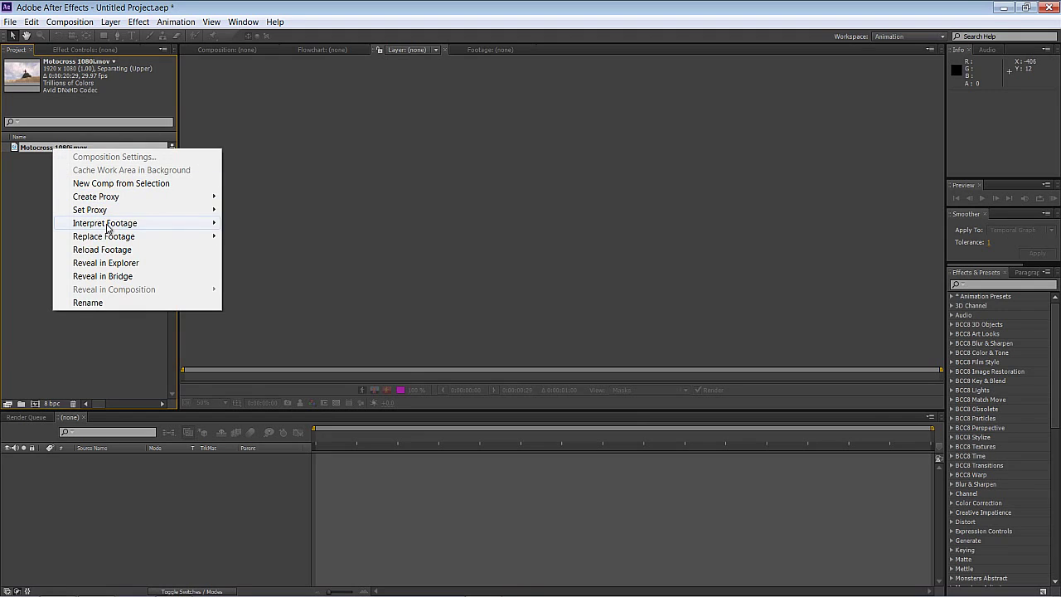
mouse_move(108, 224)
left_click(241, 225)
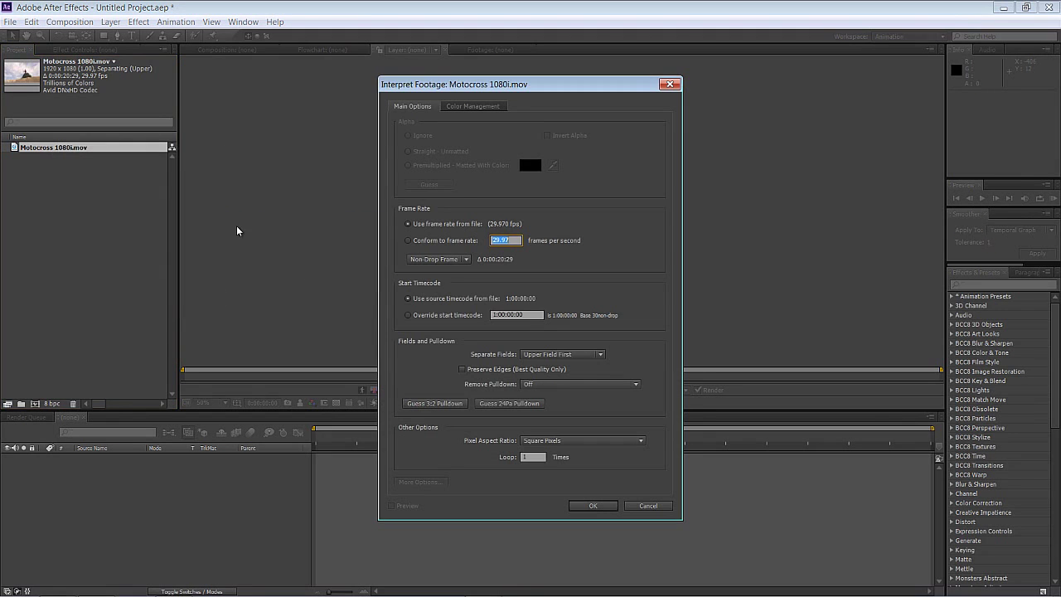
left_click(435, 405)
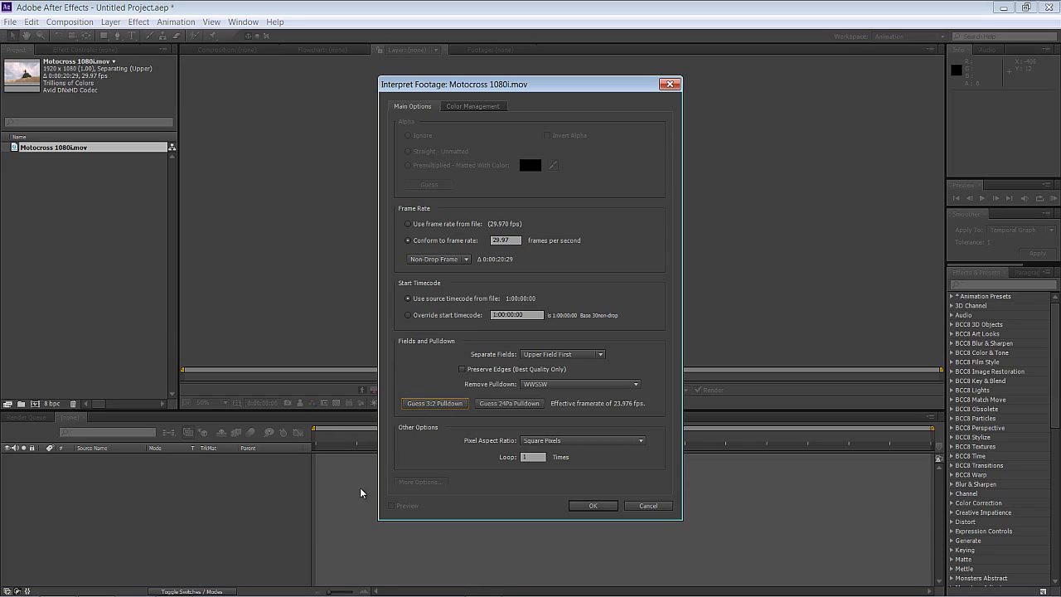
left_click(593, 505)
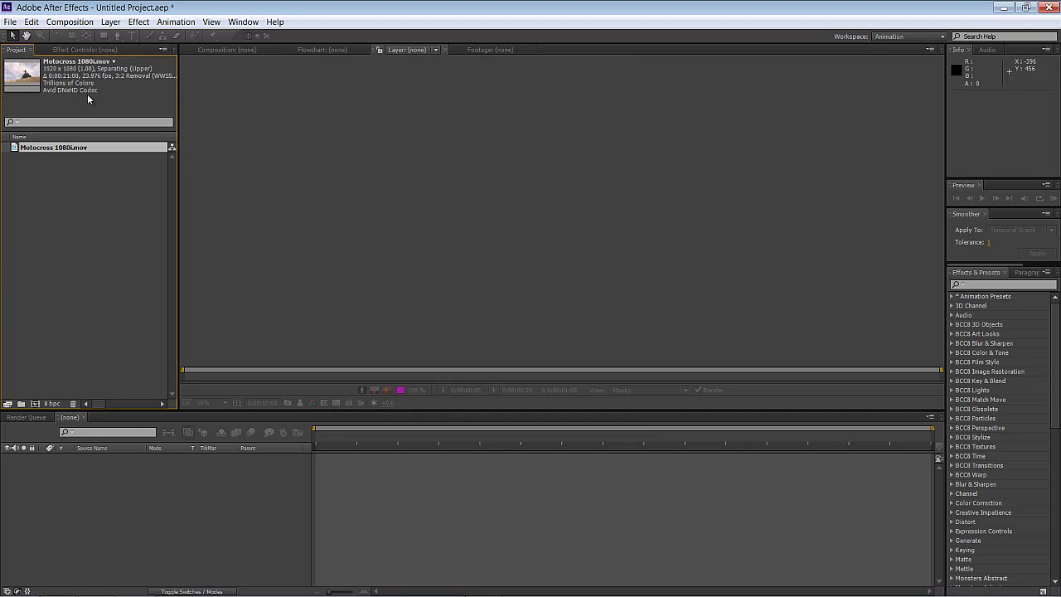
Create the Motocross 1080i composition from the footage and step through its first frames.
left_click(35, 403)
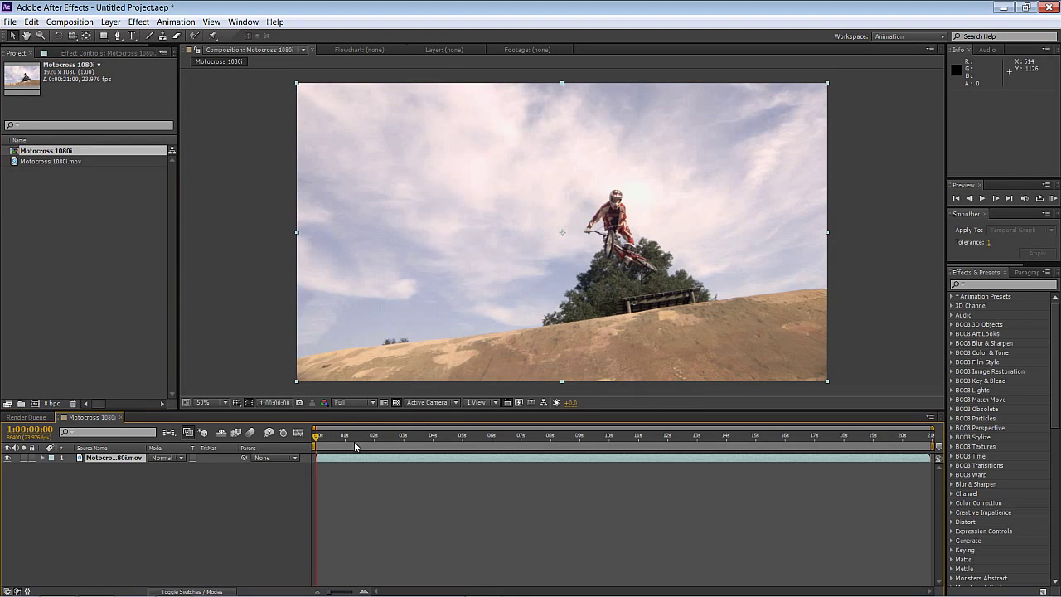
left_click_drag(318, 437, 343, 440)
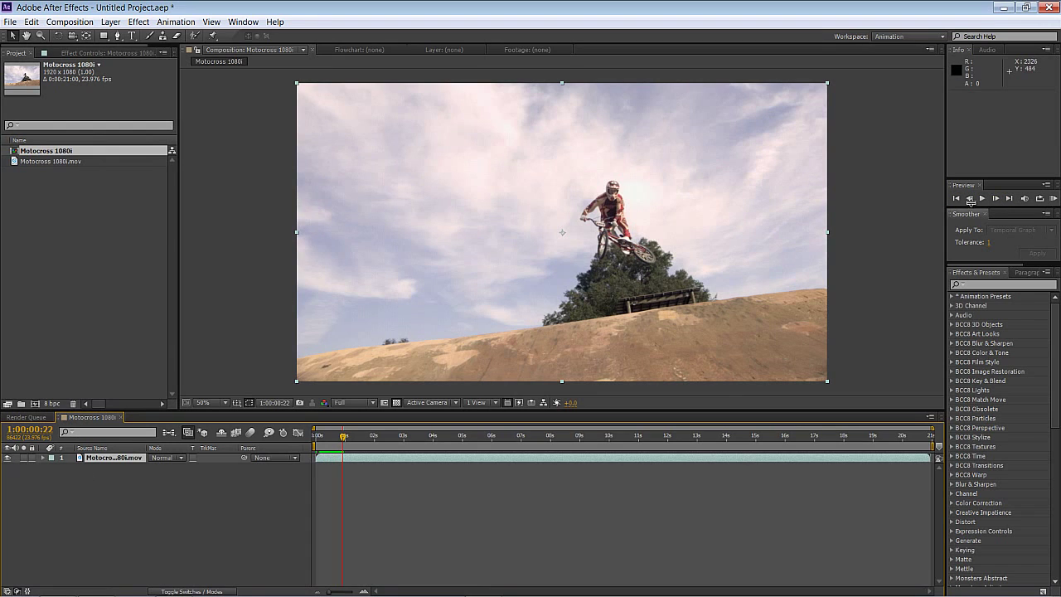
left_click(994, 200)
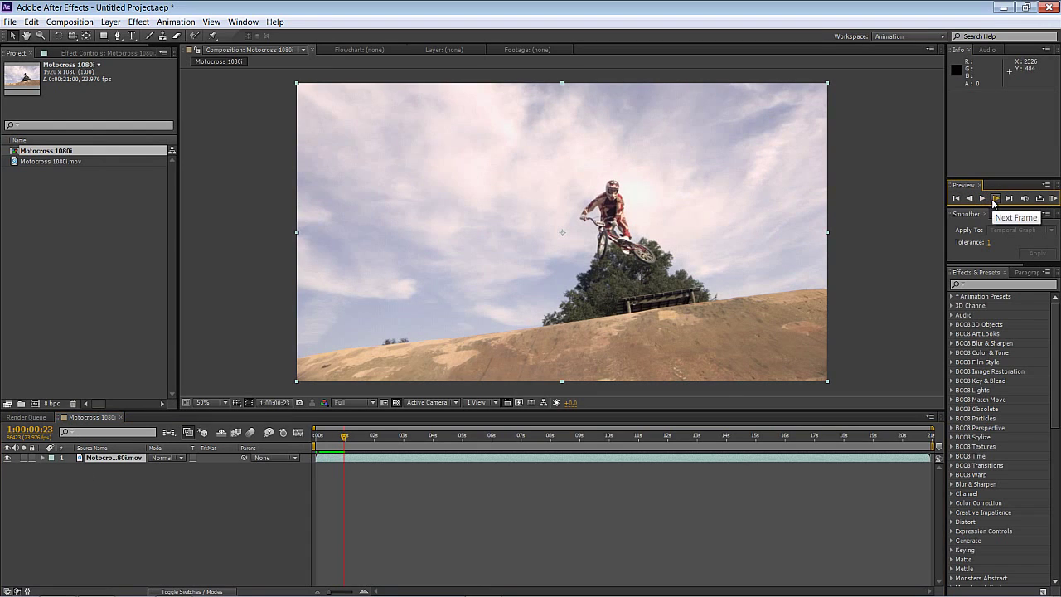
left_click(994, 200)
left_click_drag(994, 200, 994, 199)
Step further through the comp to the next shot's first frame, then switch to Avid Symphony.
left_click(995, 200)
left_click(995, 199)
left_click(995, 200)
left_click_drag(378, 438, 414, 441)
left_click(995, 199)
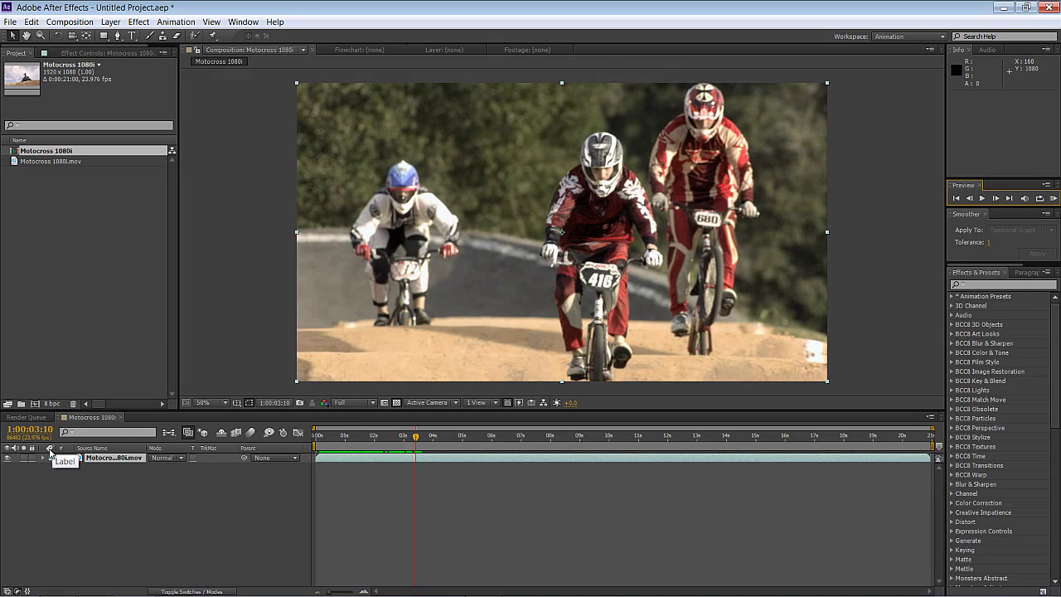
key("alt+Tab")
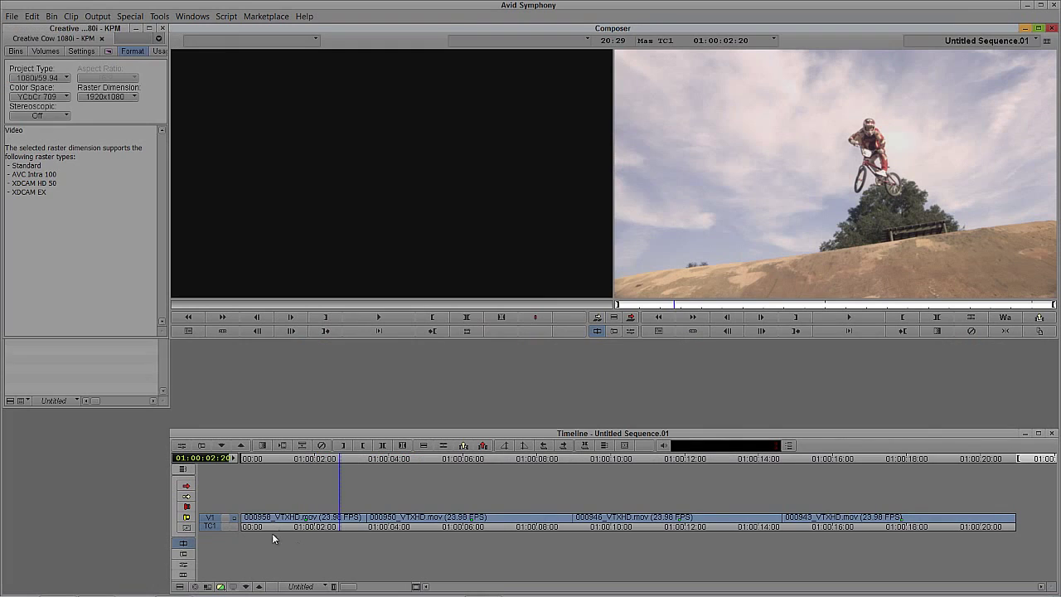
Park the position in the Avid timeline to inspect the sequence of 23.98 fps clips.
left_click(320, 527)
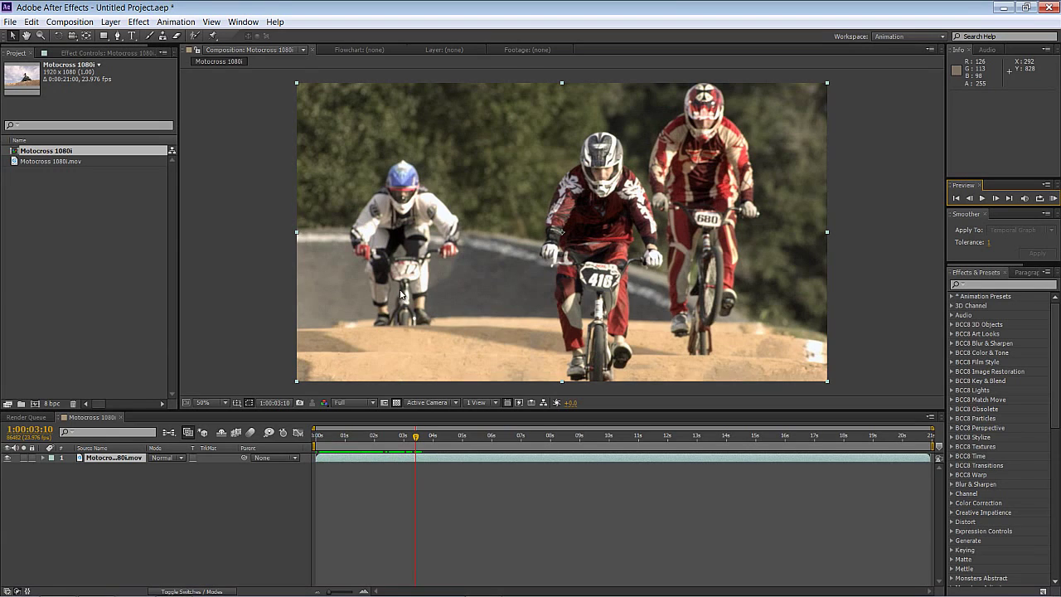
Add the Motocross 1080i comp to the Render Queue with the DNX145 output module.
left_click(27, 417)
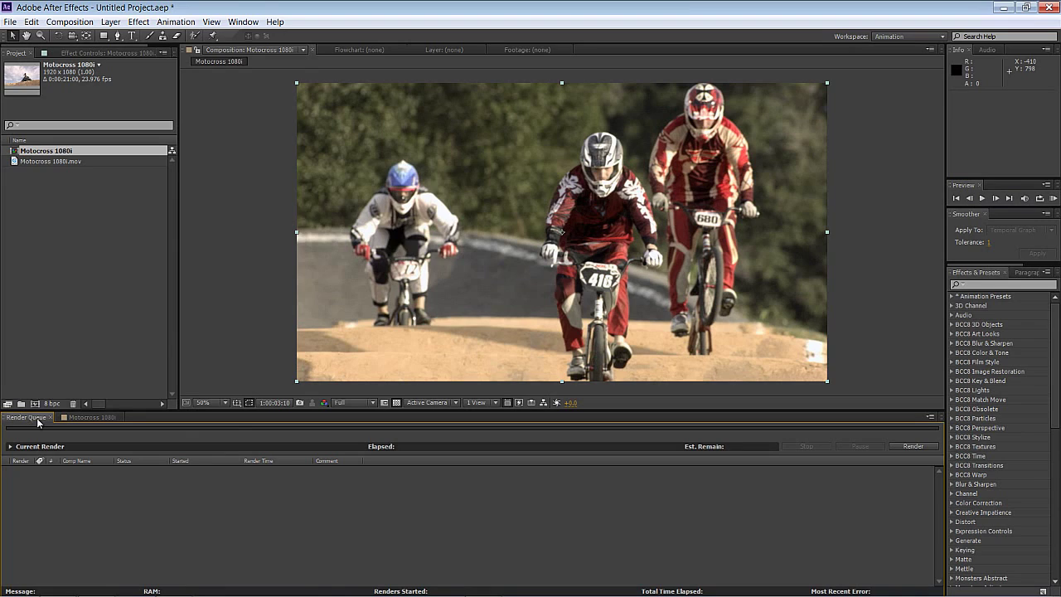
left_click(53, 151)
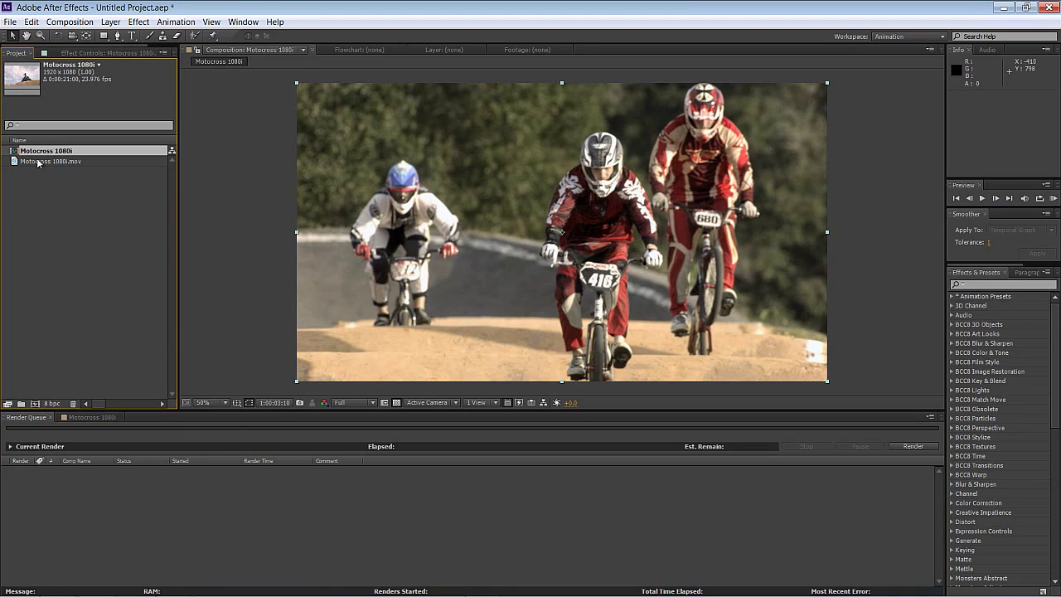
left_click_drag(40, 154, 59, 489)
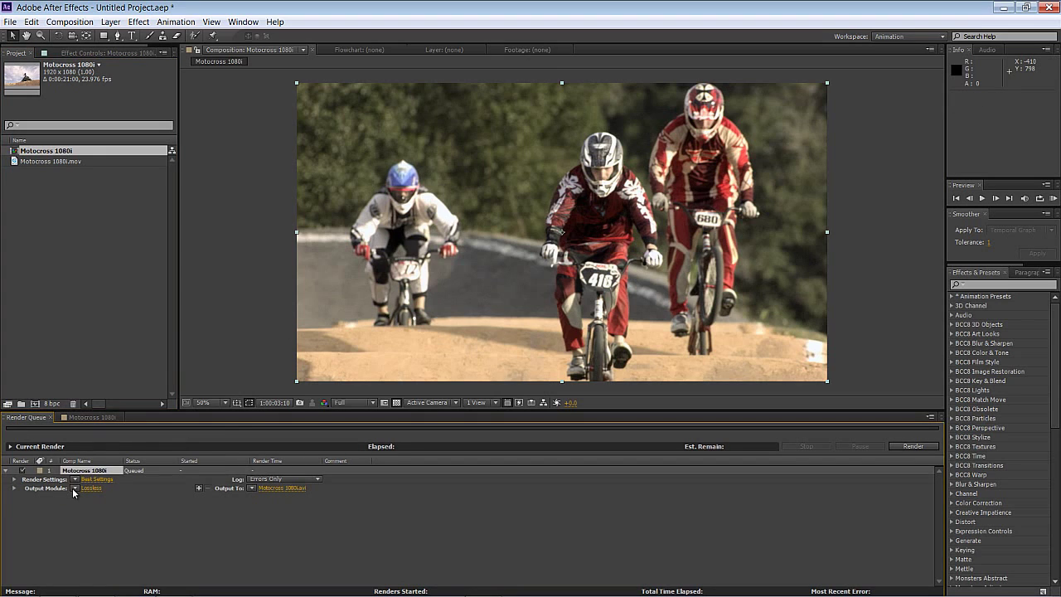
left_click(73, 488)
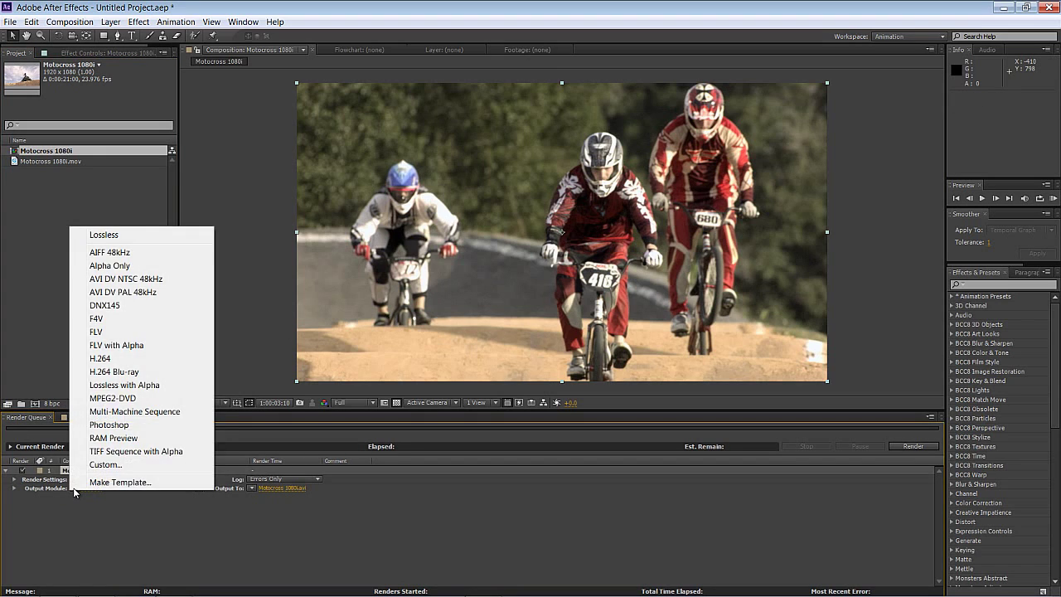
left_click(141, 307)
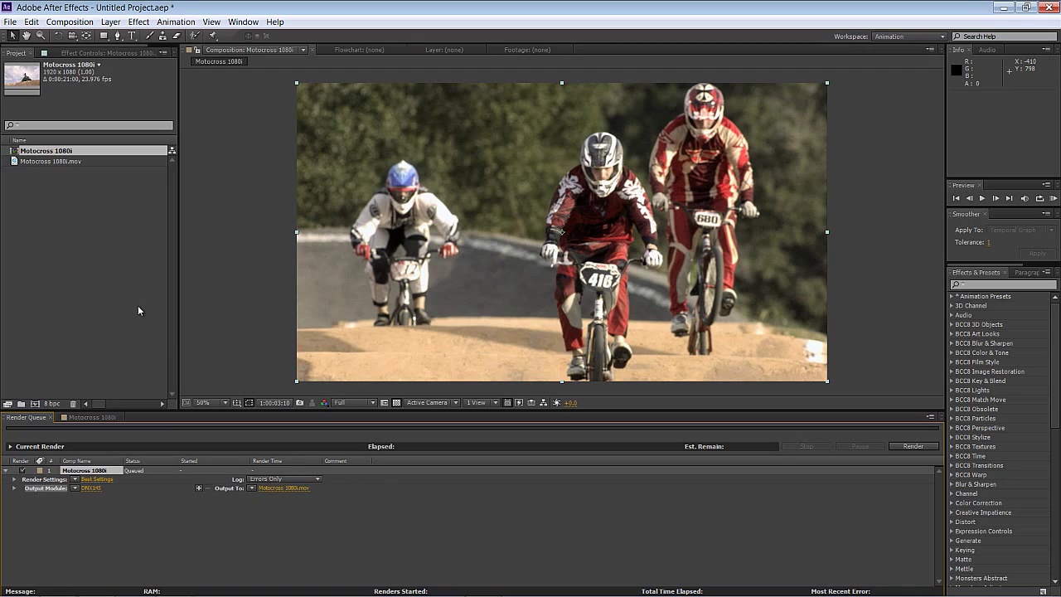
Set the render settings to Upper Field First field rendering with WSSWW 3:2 pulldown.
left_click(97, 481)
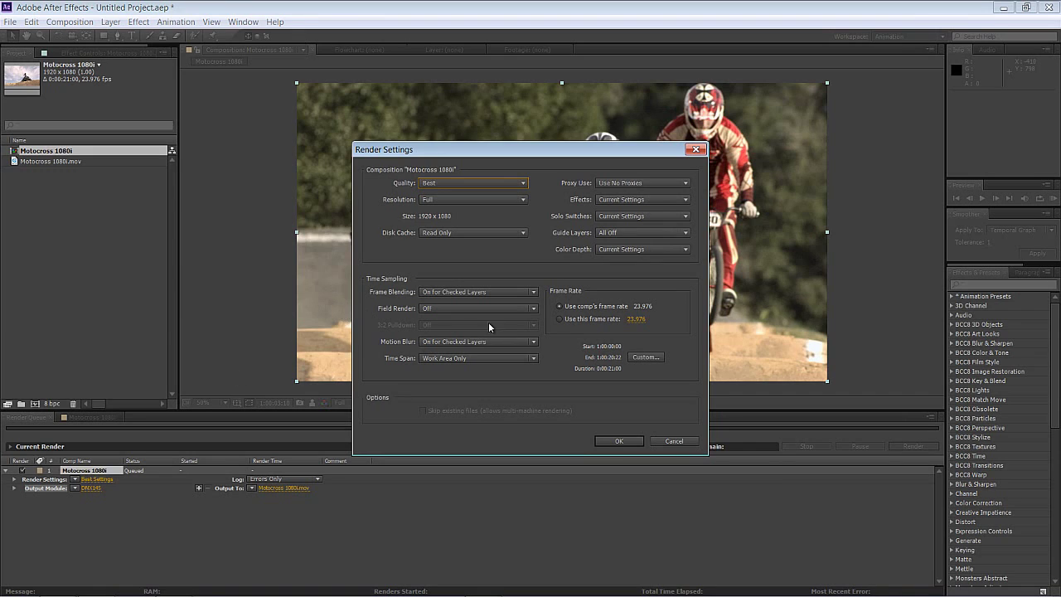
left_click(433, 308)
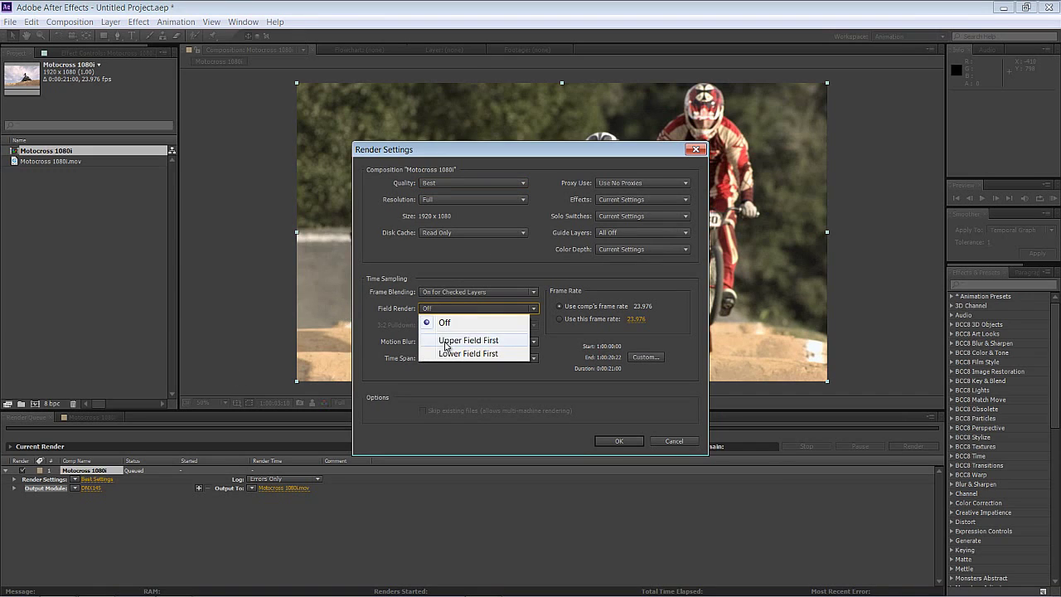
left_click(445, 341)
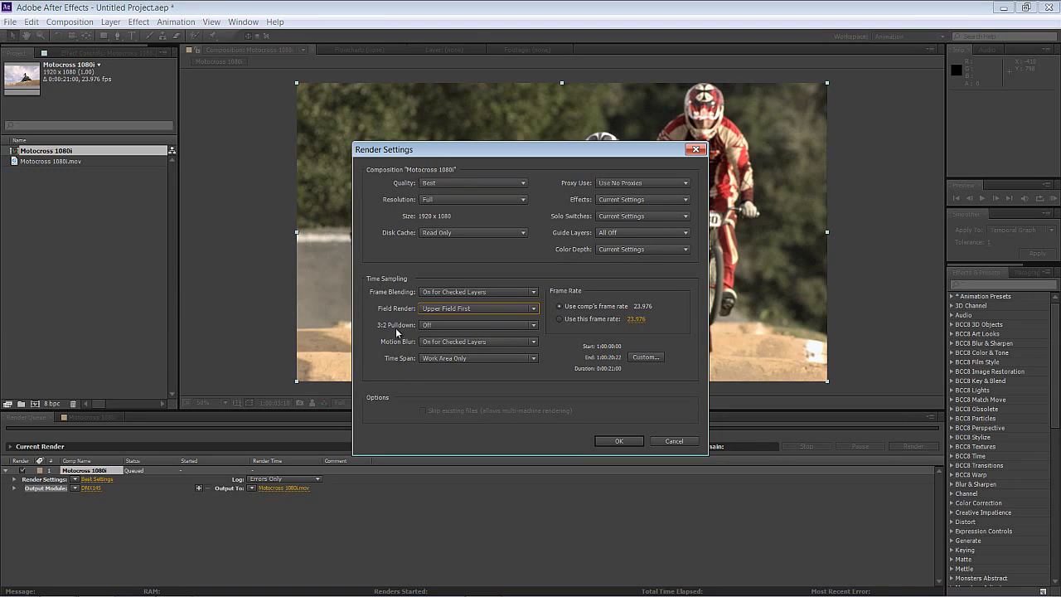
left_click(453, 326)
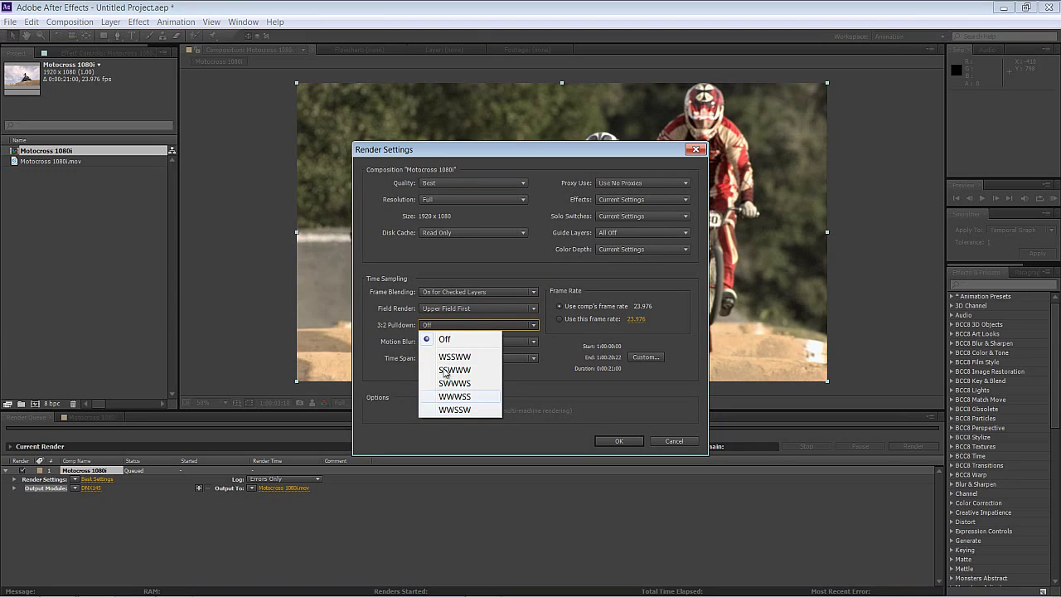
left_click(444, 359)
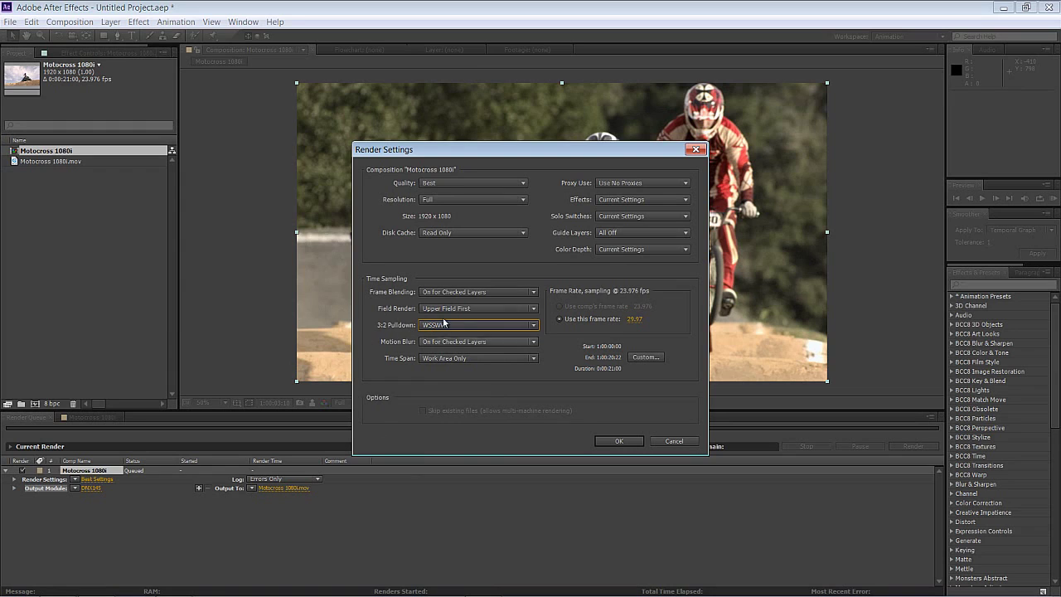
left_click(620, 445)
Name the output movie 'Junk' on the Desktop and start the render.
left_click(291, 488)
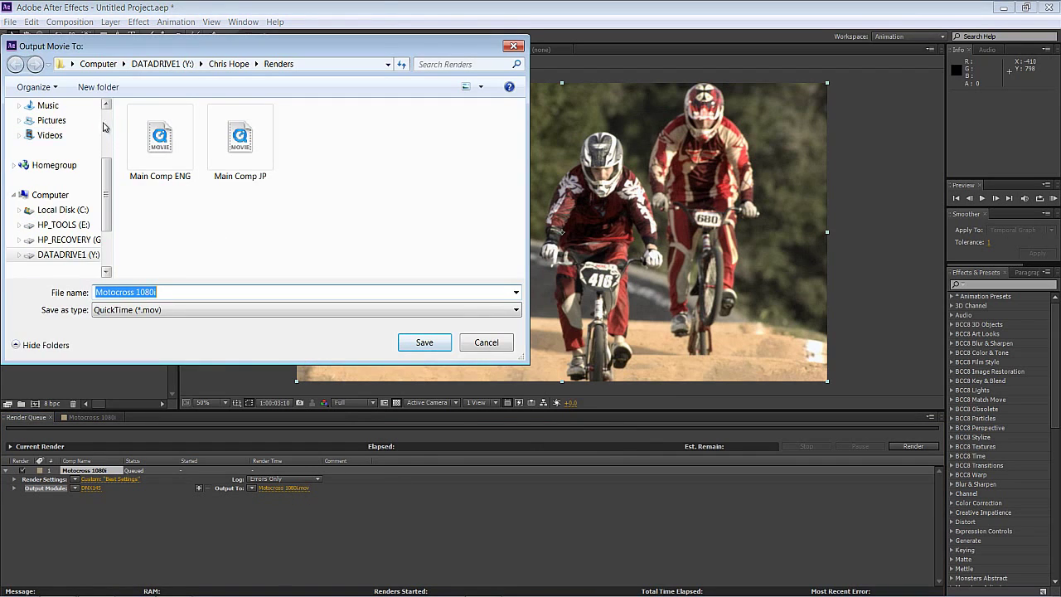
scroll(58, 149, "up", 3)
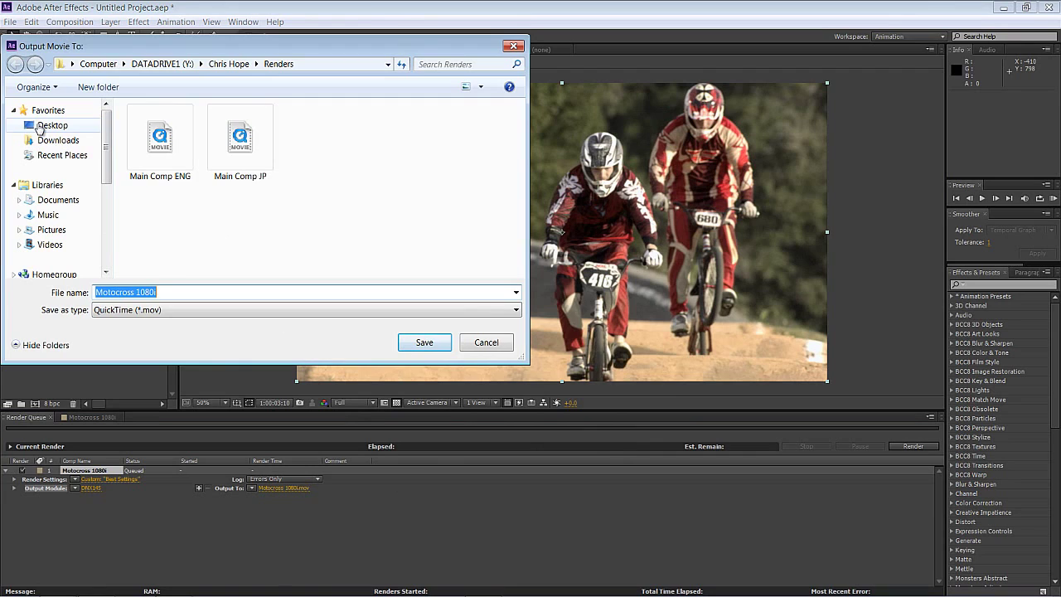
left_click(39, 129)
double_click(164, 291)
type("Junk")
key("Return")
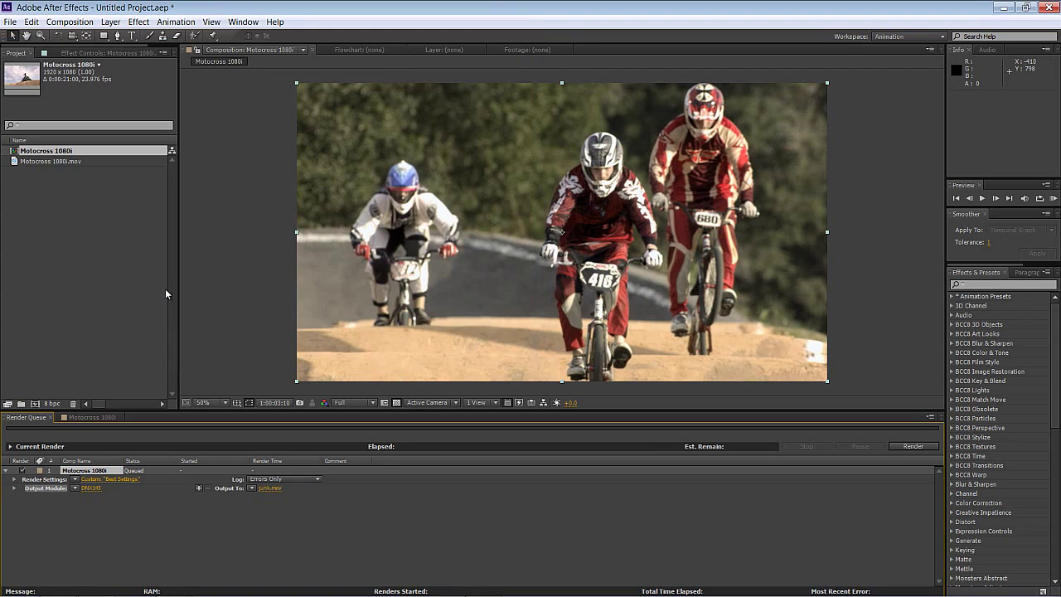
left_click(913, 447)
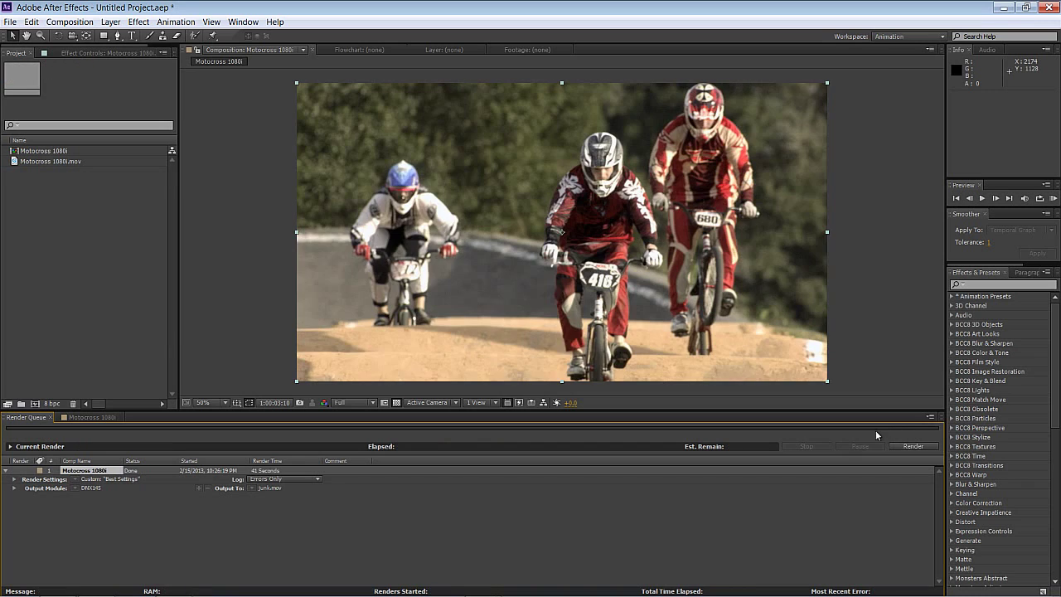
Open the junk.mov file from the desktop in MediaInfo.
left_click(1005, 7)
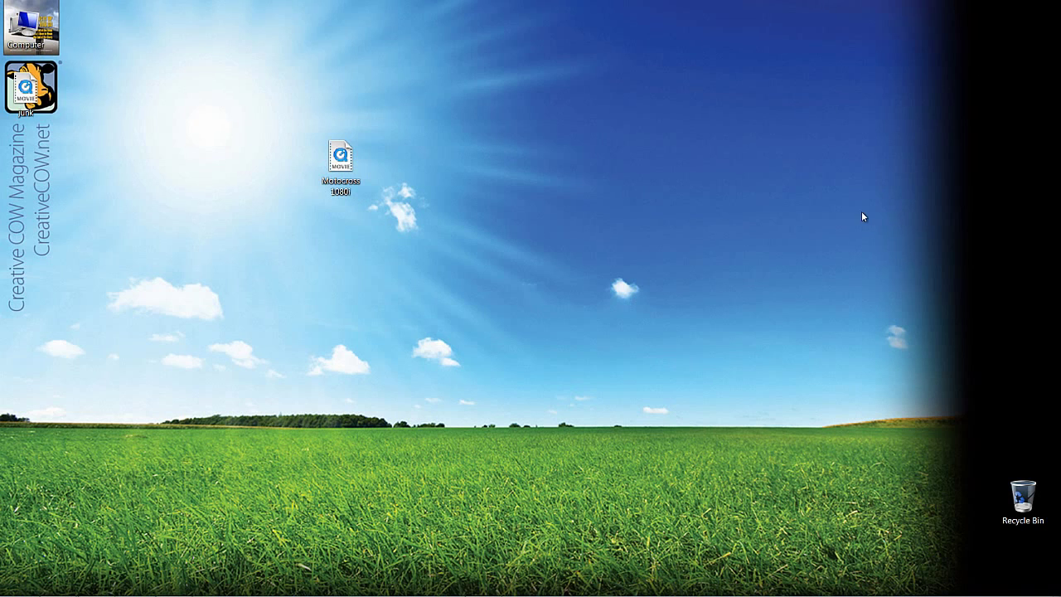
left_click_drag(25, 90, 539, 97)
right_click(539, 97)
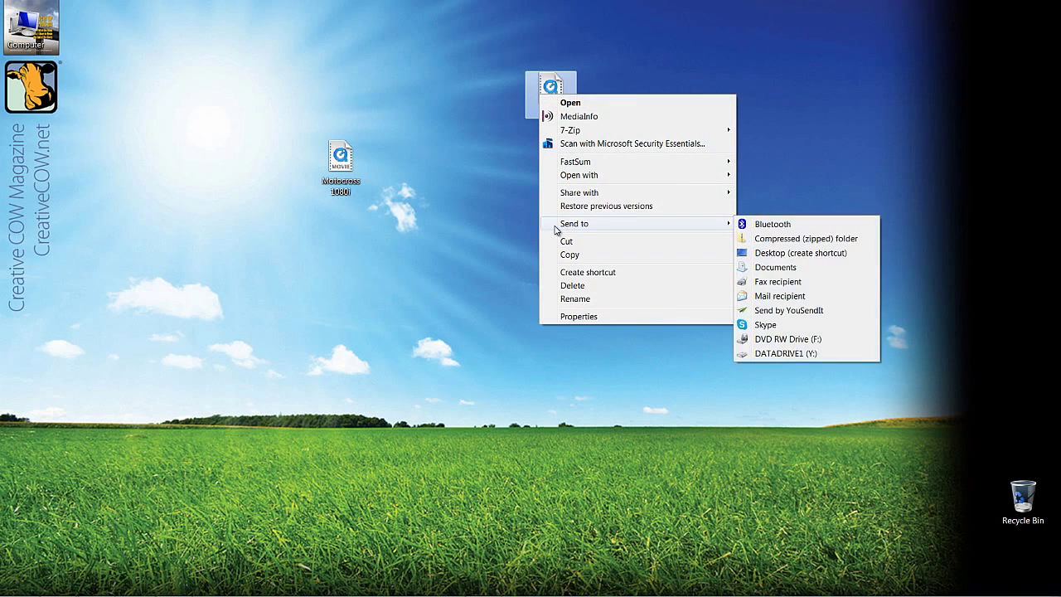
left_click(580, 117)
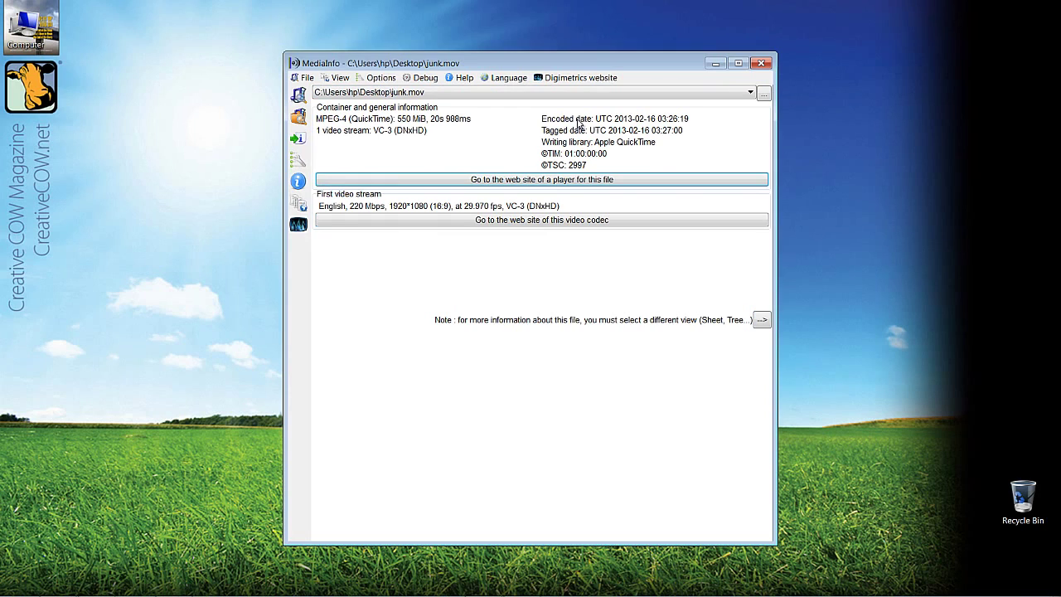
Switch MediaInfo to the HTML view and review the DNxHD 29.970 fps interlaced video details.
left_click(297, 207)
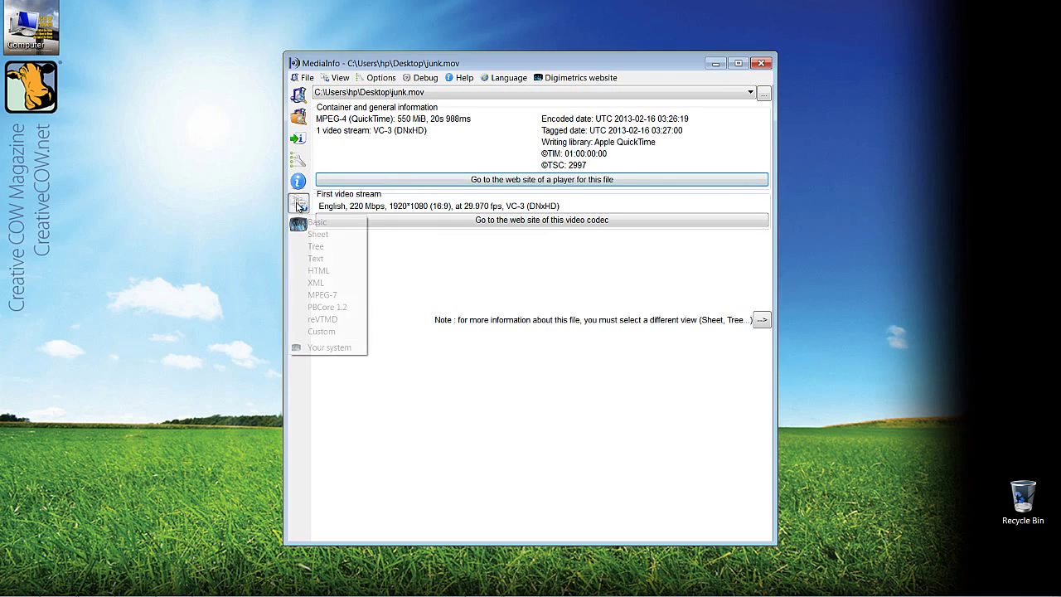
left_click(313, 276)
scroll(606, 328, "down", 5)
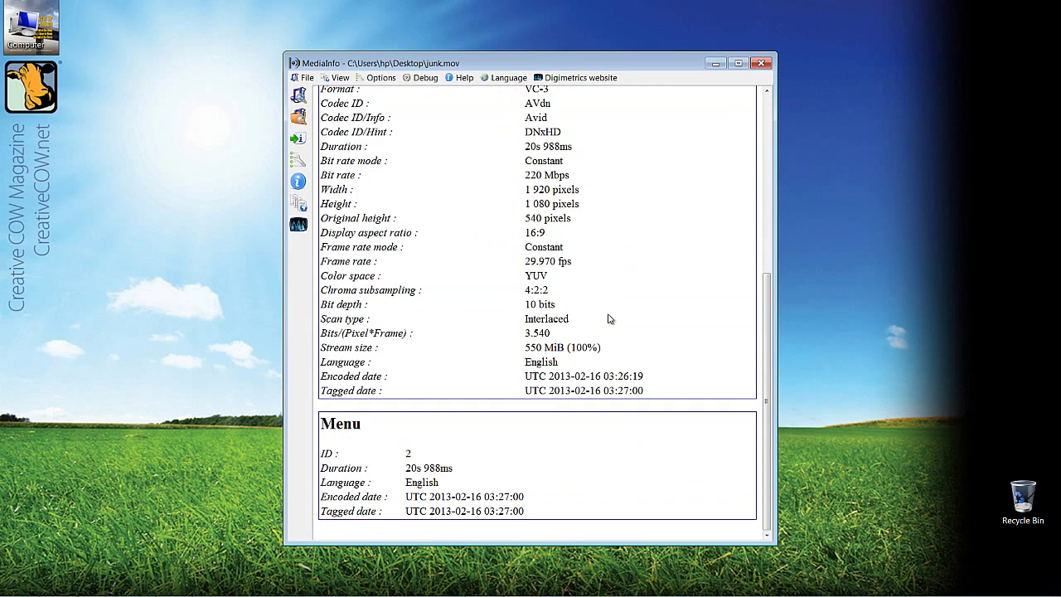
scroll(609, 317, "up", 1)
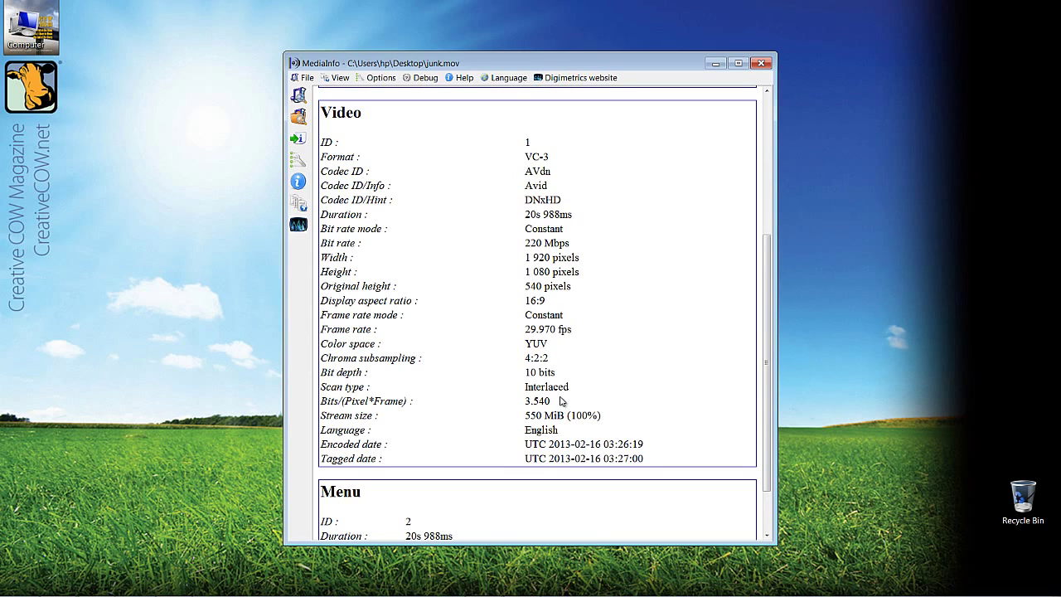
mouse_move(86, 590)
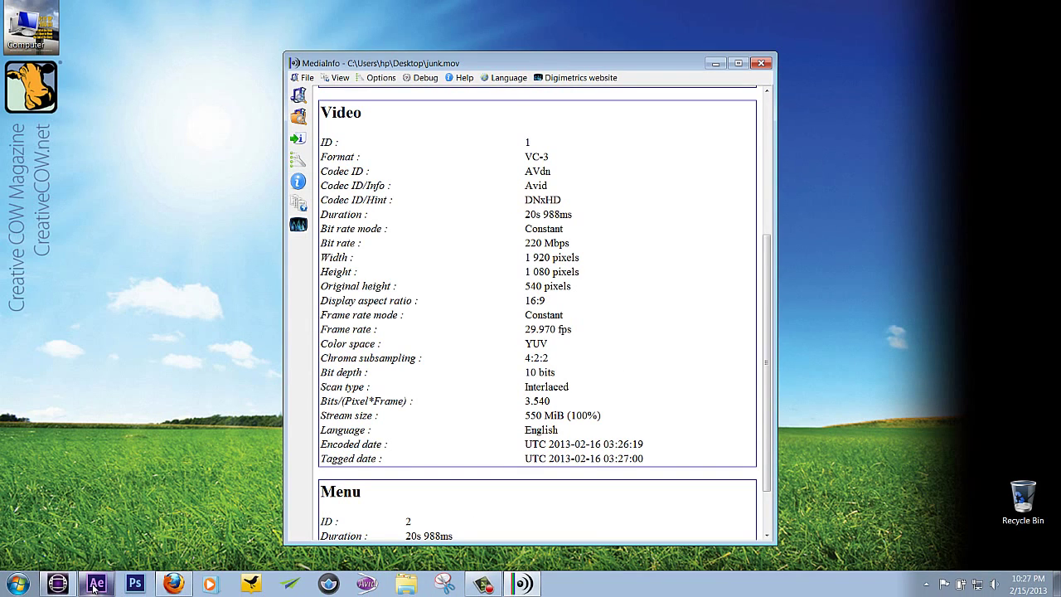
Import junk.mov into the Creative Cow 1080i bin after reviewing its import settings.
left_click(96, 585)
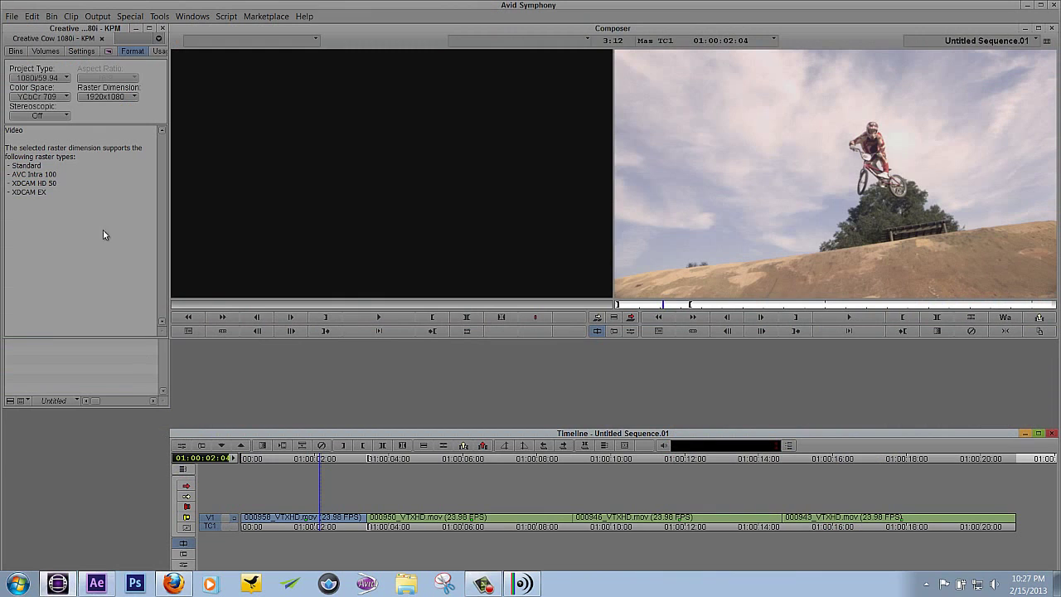
right_click(48, 313)
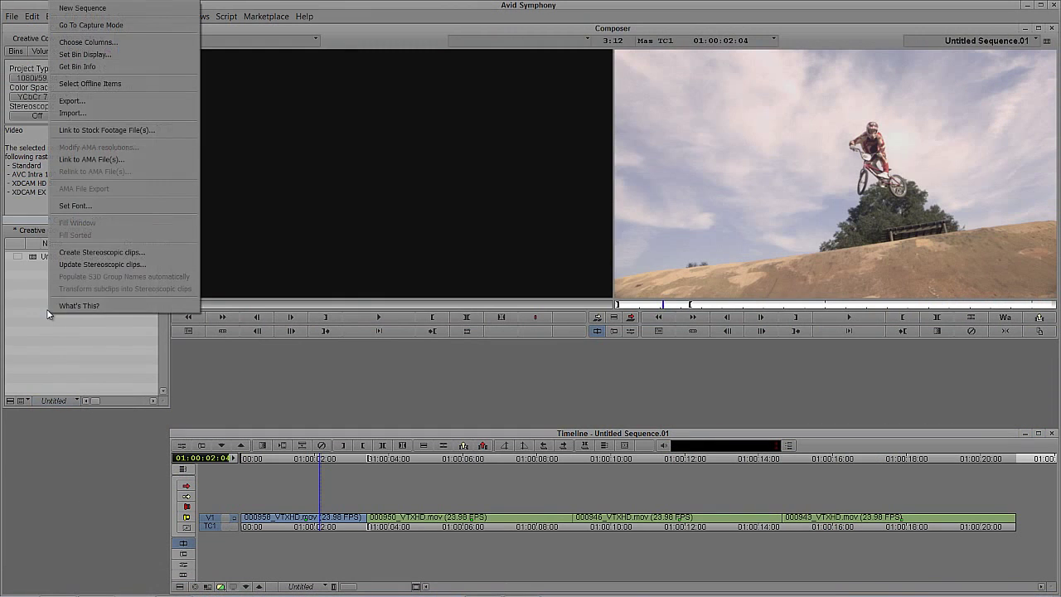
left_click(99, 114)
left_click(580, 306)
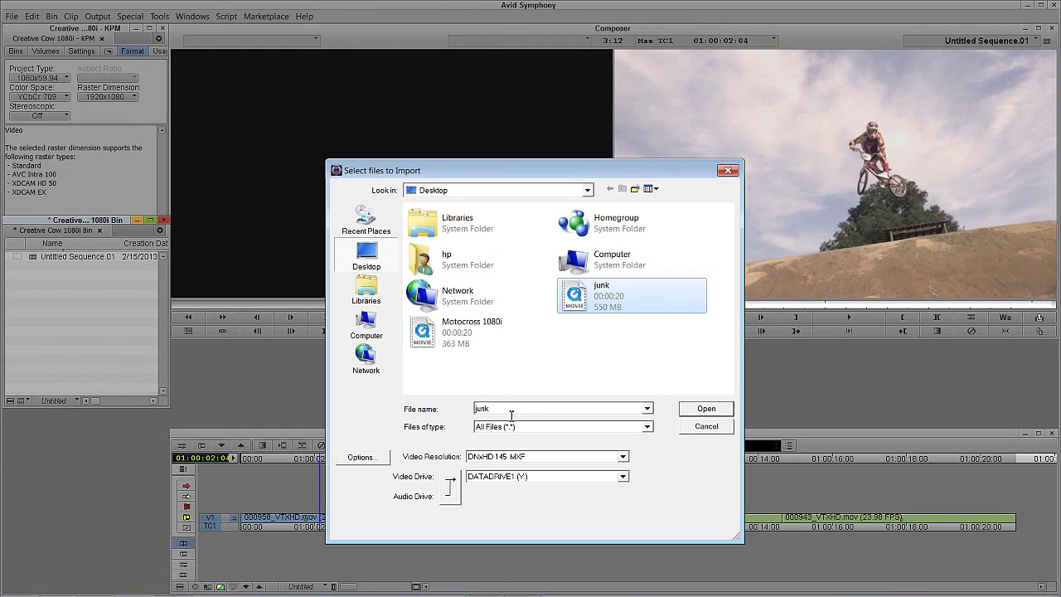
left_click(376, 459)
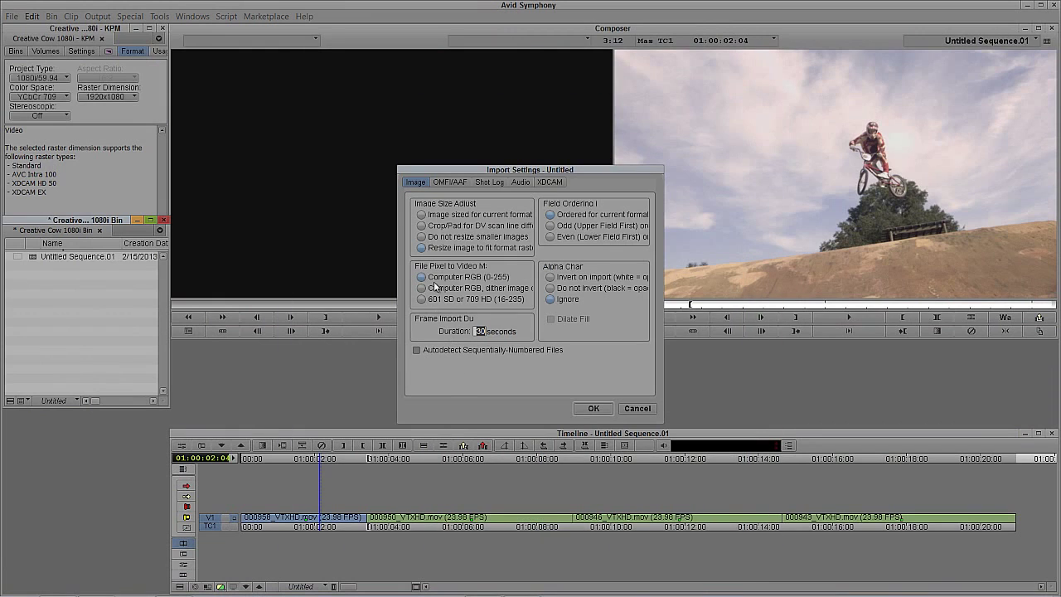
left_click(447, 213)
left_click(586, 410)
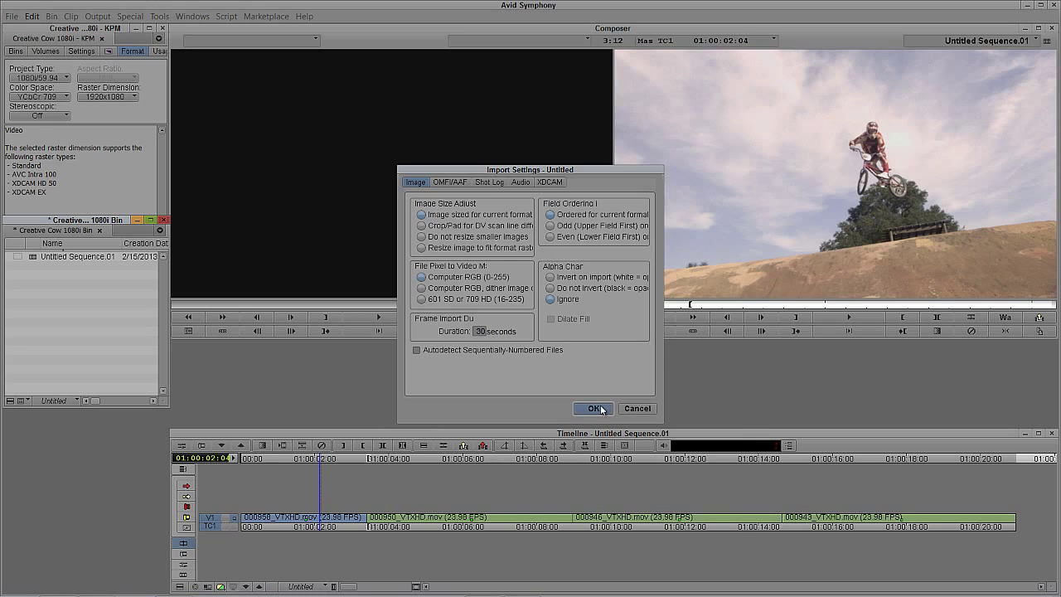
left_click(600, 408)
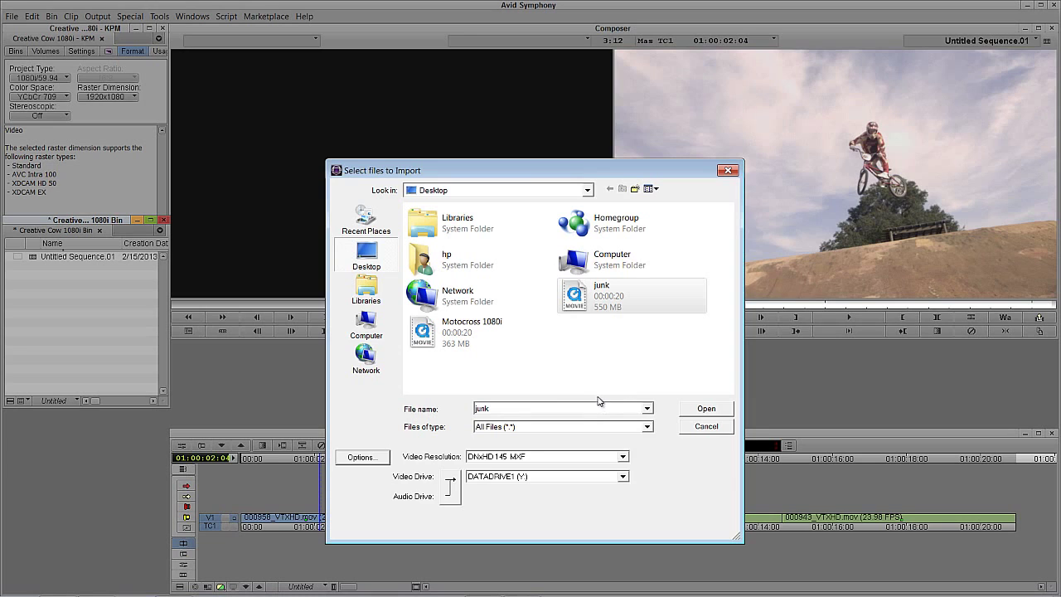
left_click(698, 409)
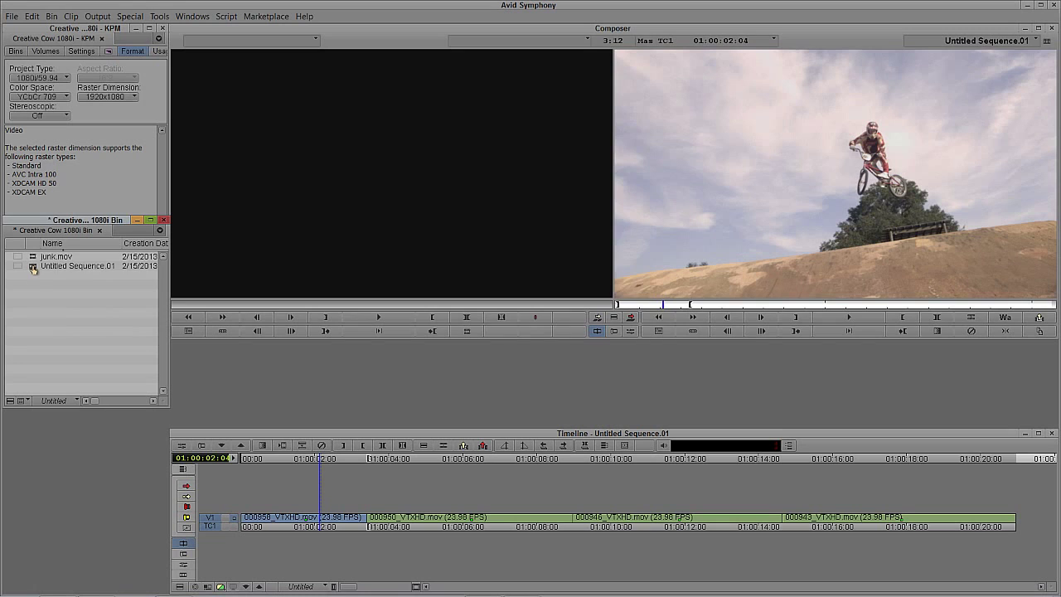
Load junk.mov into the Source monitor and play it back to check motion.
left_click_drag(34, 257, 461, 236)
left_click(347, 314)
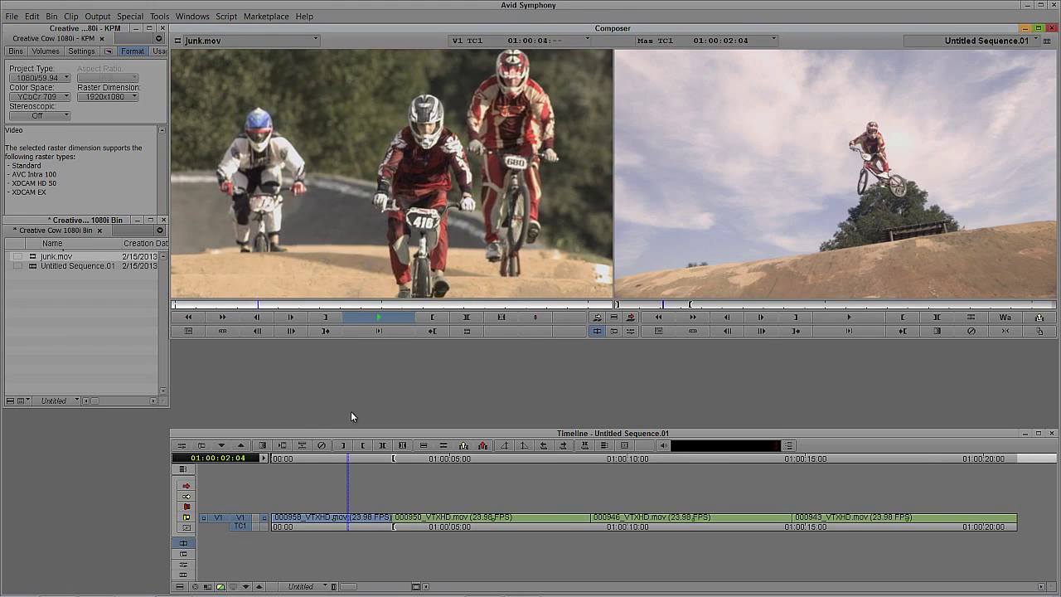
key("space")
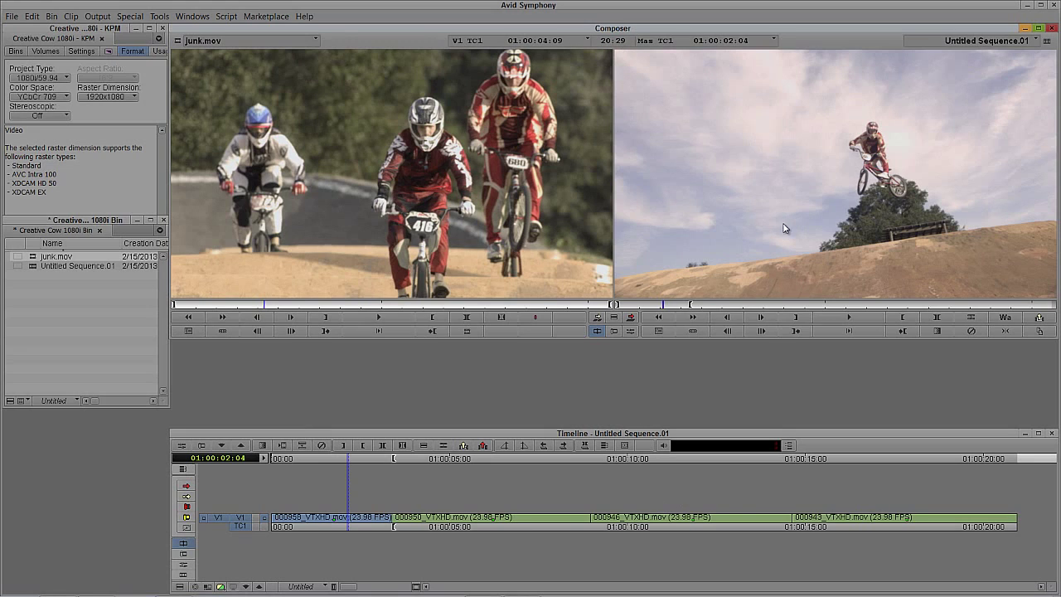
Mark an Out point at the sequence end, 01:00:20:29.
left_click(767, 501)
key("End")
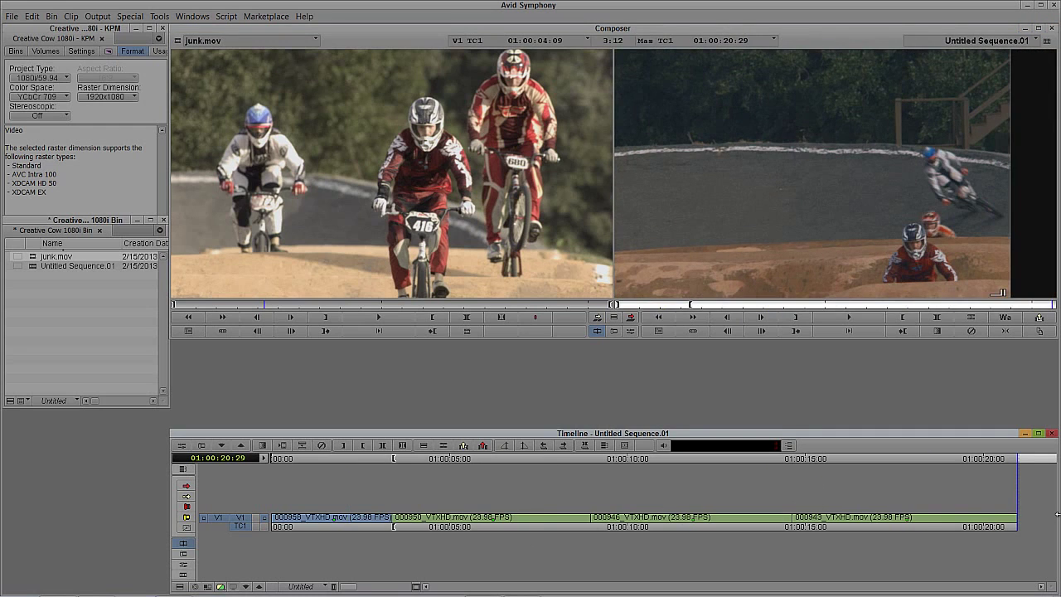
key("o")
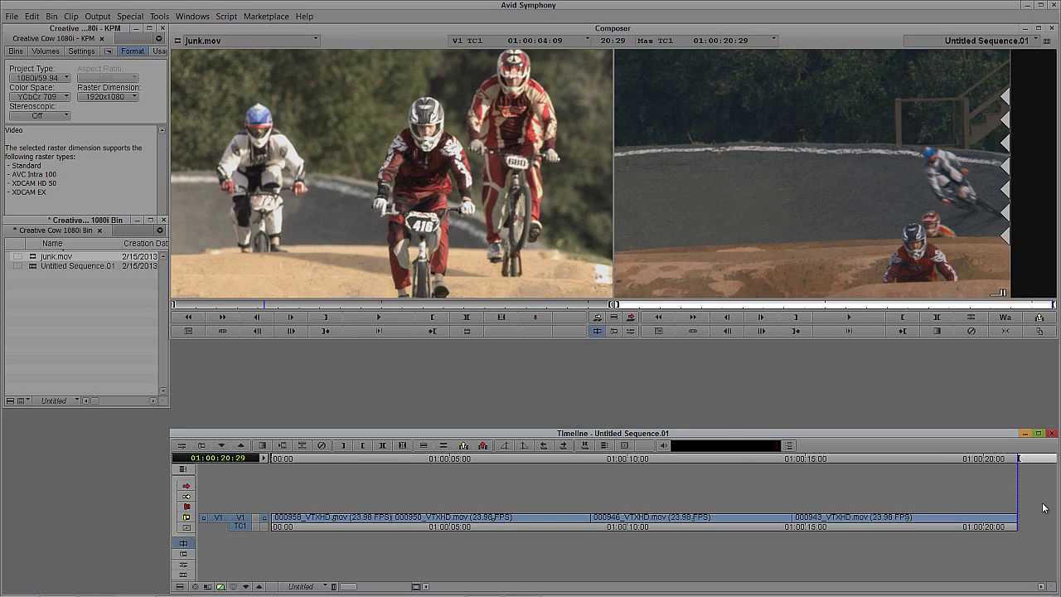